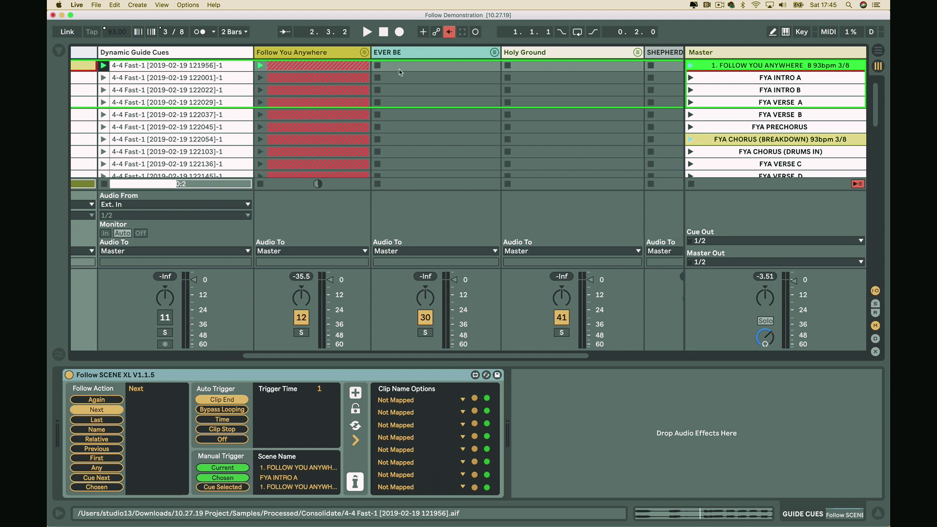
# Step: Unfold the Follow You Anywhere group and scroll across its Drums, Perc and Loop tracks
pyautogui.hscroll(2, 303, 51)
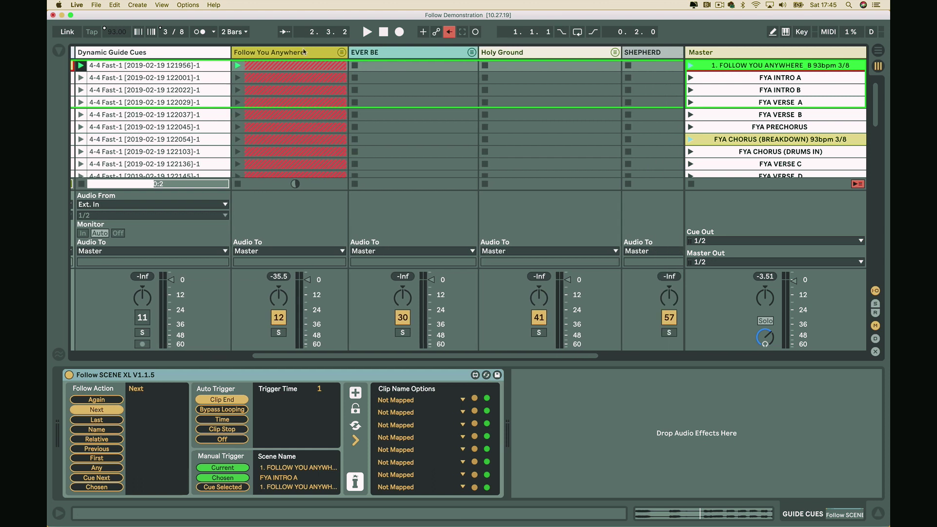
pyautogui.click(341, 52)
pyautogui.hscroll(10, 481, 75)
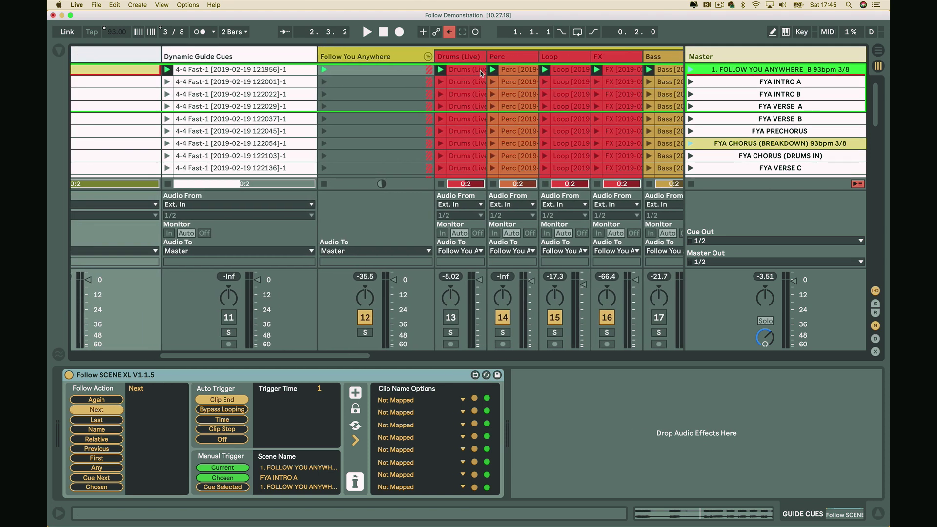
pyautogui.hscroll(10, 481, 75)
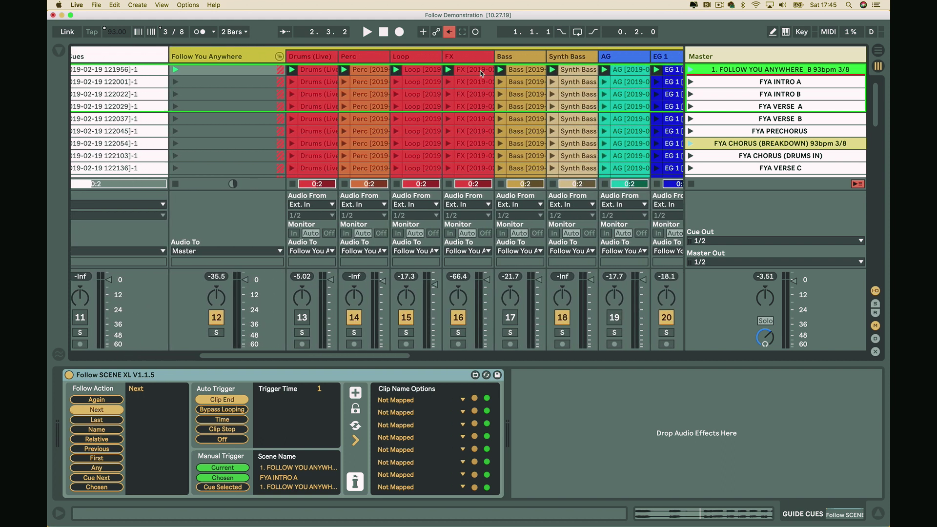
pyautogui.hscroll(15, 481, 73)
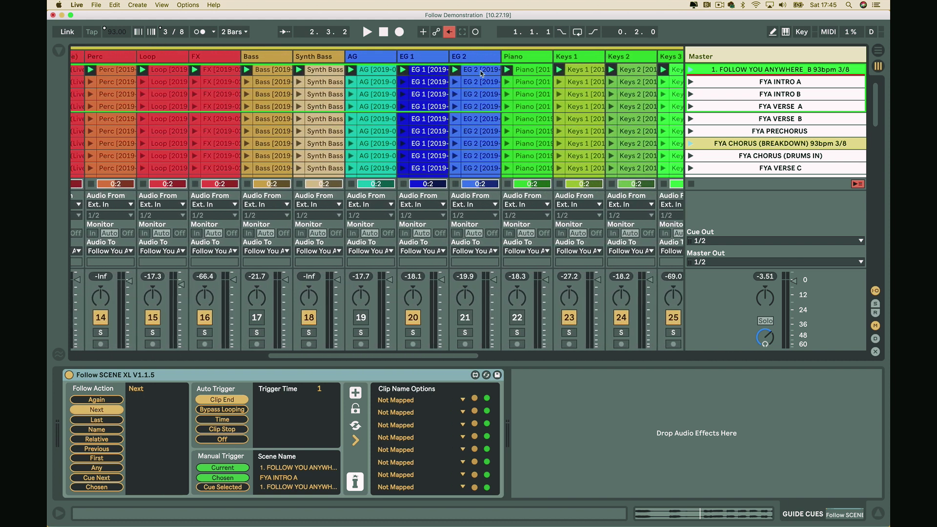
pyautogui.hscroll(9, 481, 73)
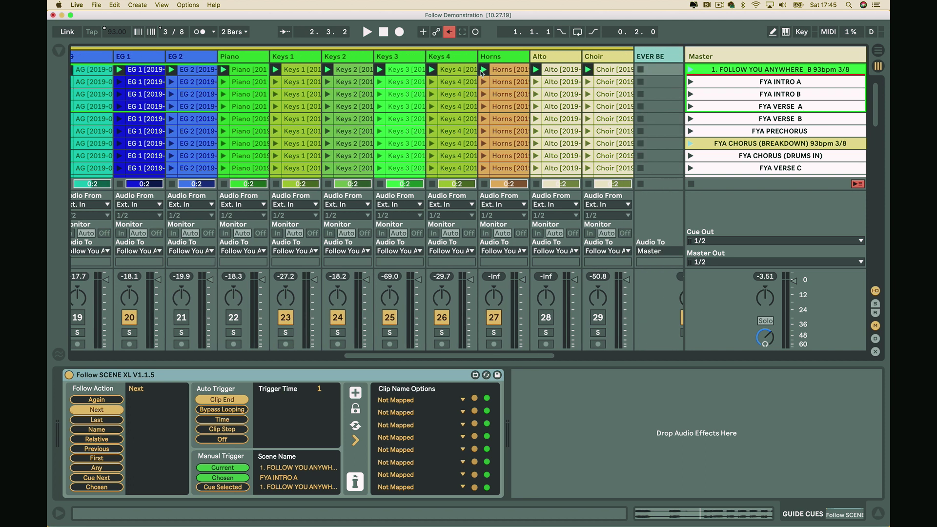
pyautogui.scroll(-15, 613, 93)
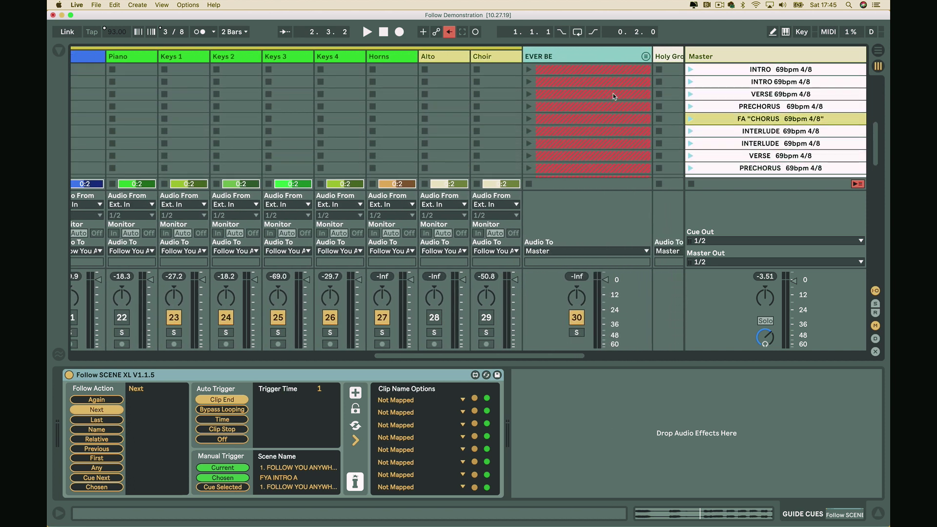
pyautogui.hscroll(5, 613, 93)
pyautogui.scroll(-15, 613, 92)
pyautogui.scroll(15, 614, 93)
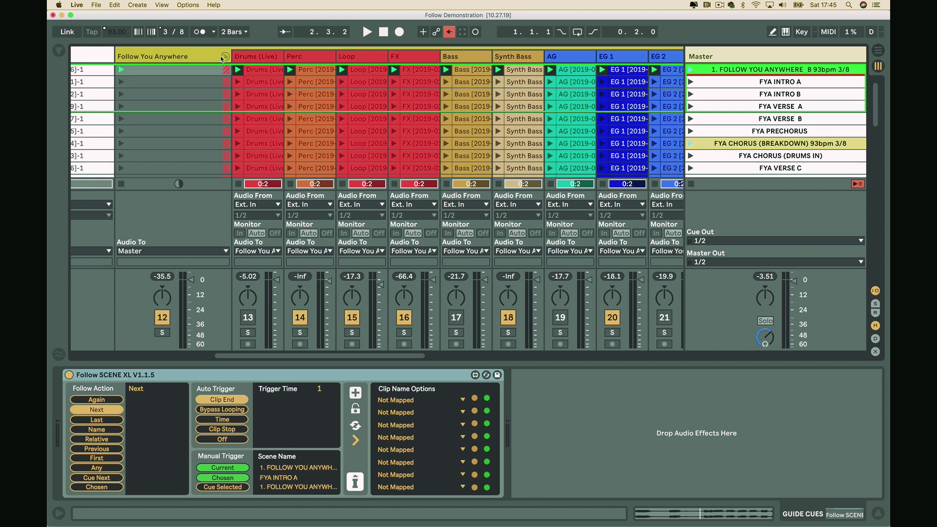
# Step: Scroll down to the EVER BE 69 bpm scenes and start the transport
pyautogui.hscroll(-8, 375, 100)
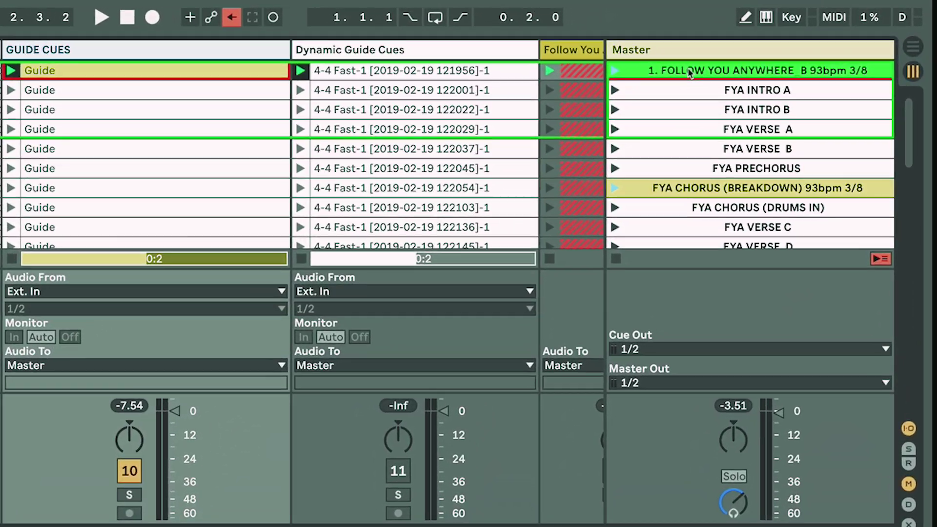
pyautogui.scroll(-8, 704, 66)
pyautogui.scroll(-9, 671, 80)
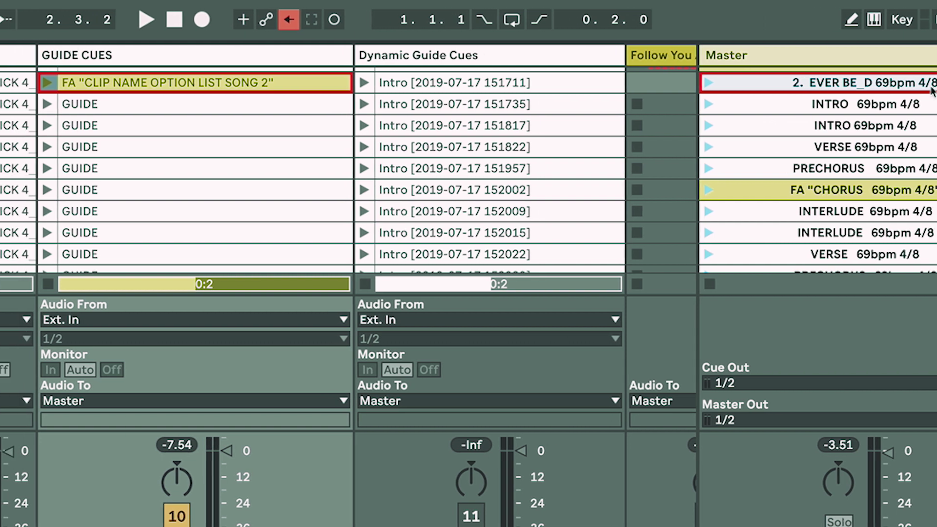
pyautogui.press('Return')
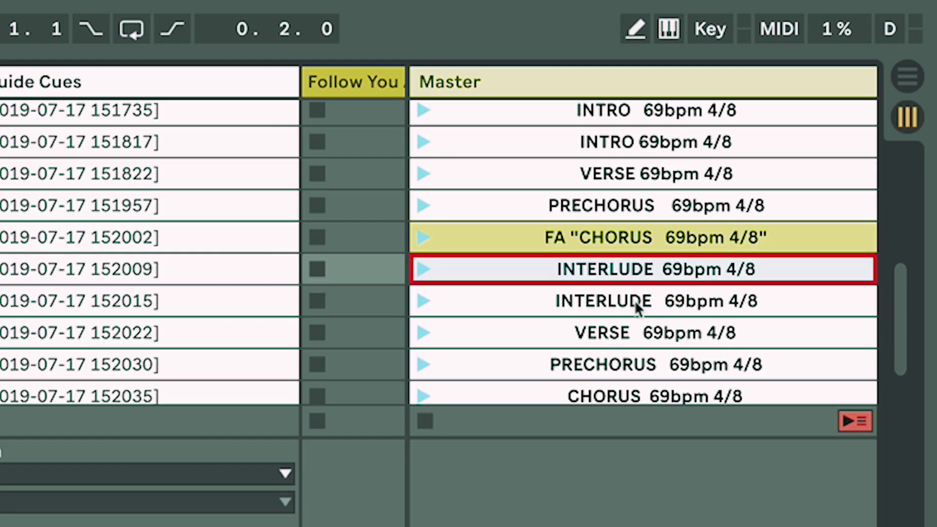
# Step: Select the second INTERLUDE scene, then the VERSE scene in the Master column
pyautogui.click(637, 305)
pyautogui.click(638, 332)
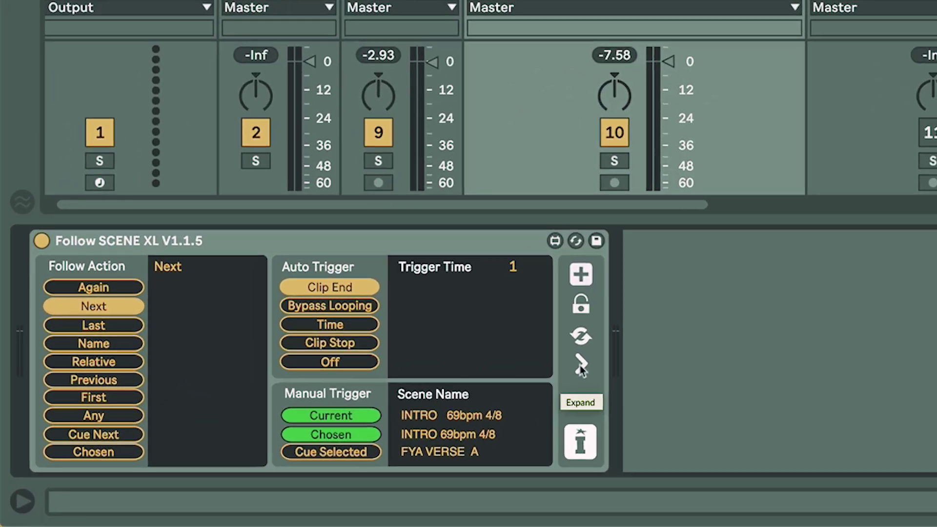
# Step: Expand Follow SCENE XL's Clip Name Options and list the first slot's scene names
pyautogui.click(537, 380)
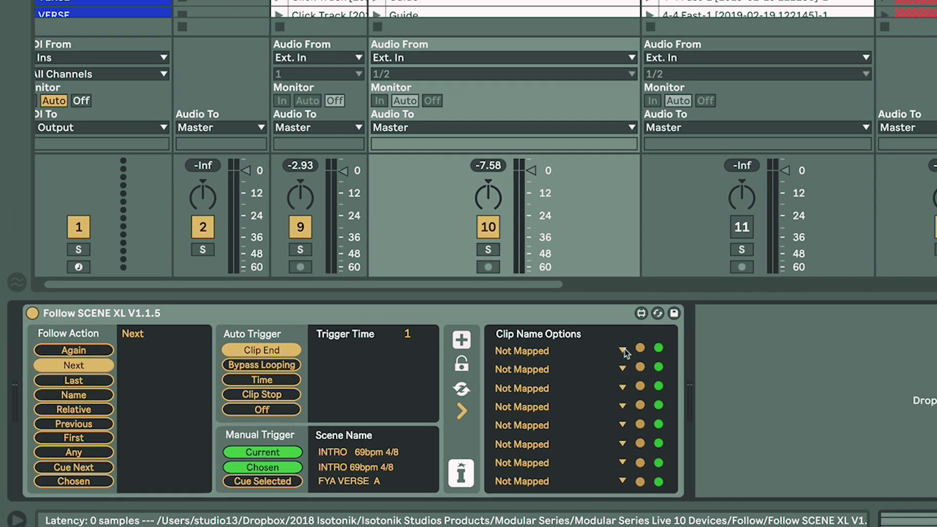
pyautogui.click(791, 284)
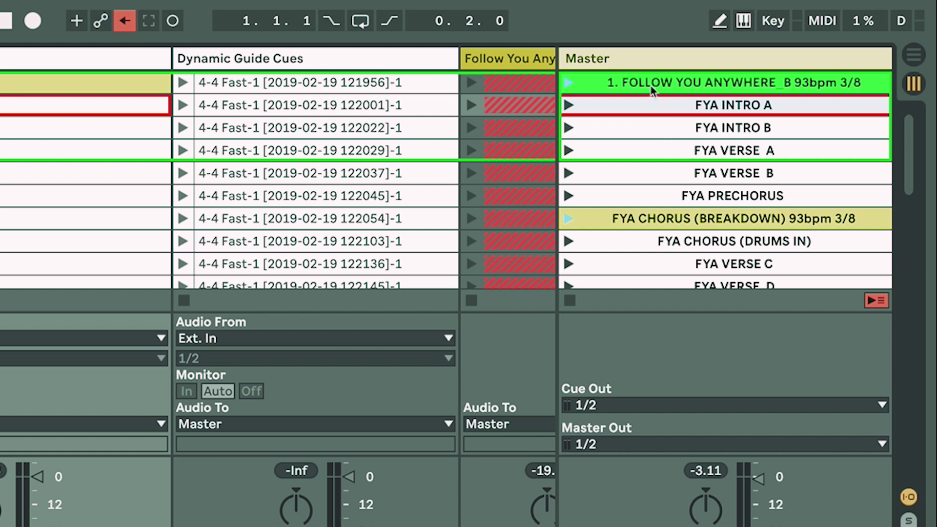
# Step: Append Z to the FYA INTRO A scene name to make it 'FYA INTRO AZ'
pyautogui.hotkey('ctrl', 'r')
pyautogui.press('Right')
pyautogui.write('Z')
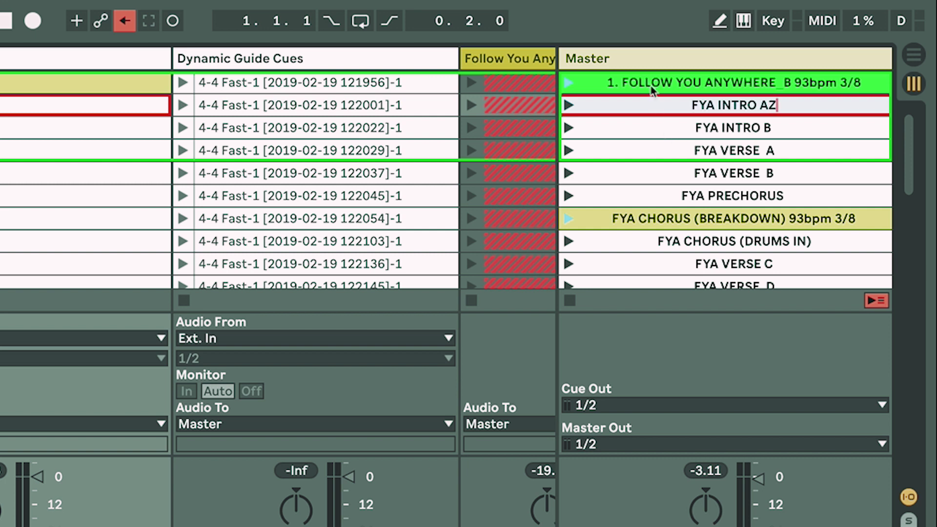
pyautogui.click(658, 123)
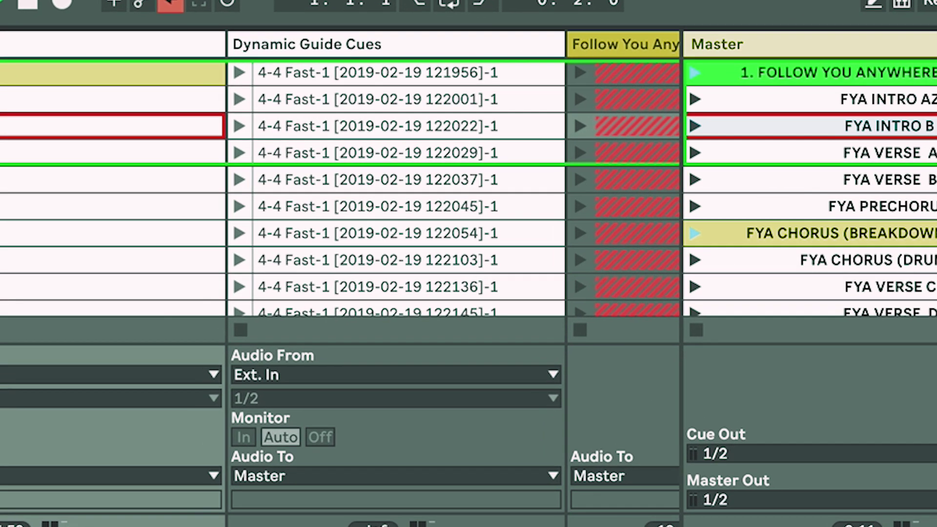
pyautogui.click(92, 97)
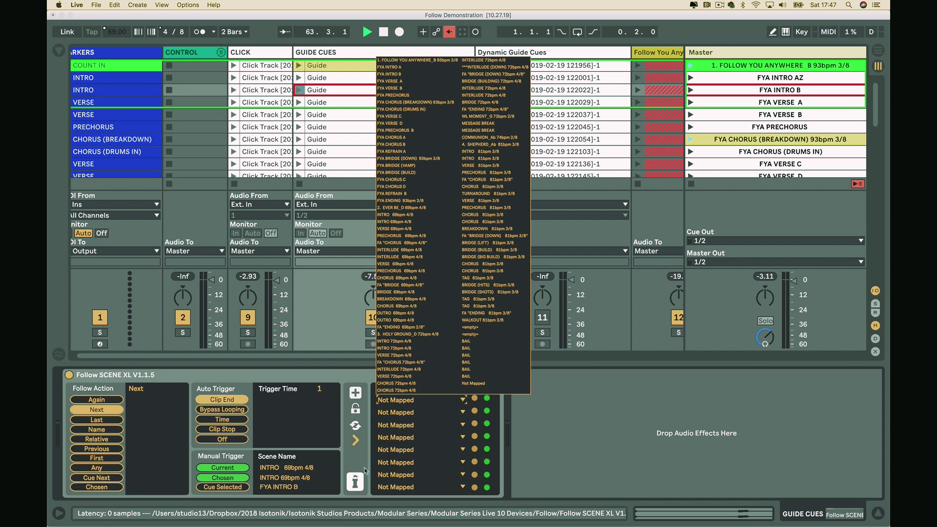
# Step: Confirm FYA INTRO AZ appears in the Clip Name Options list, then show the COUNT IN Guide clip's settings
pyautogui.click(356, 483)
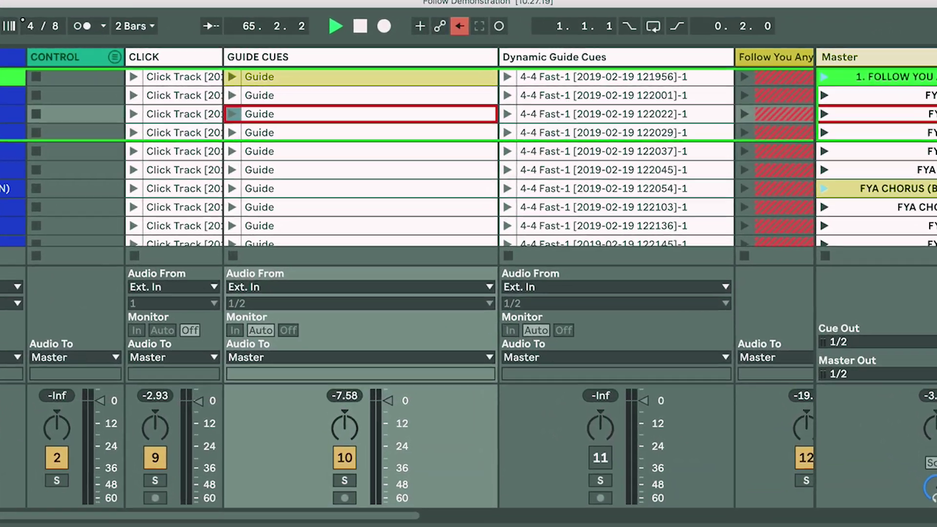
pyautogui.click(396, 400)
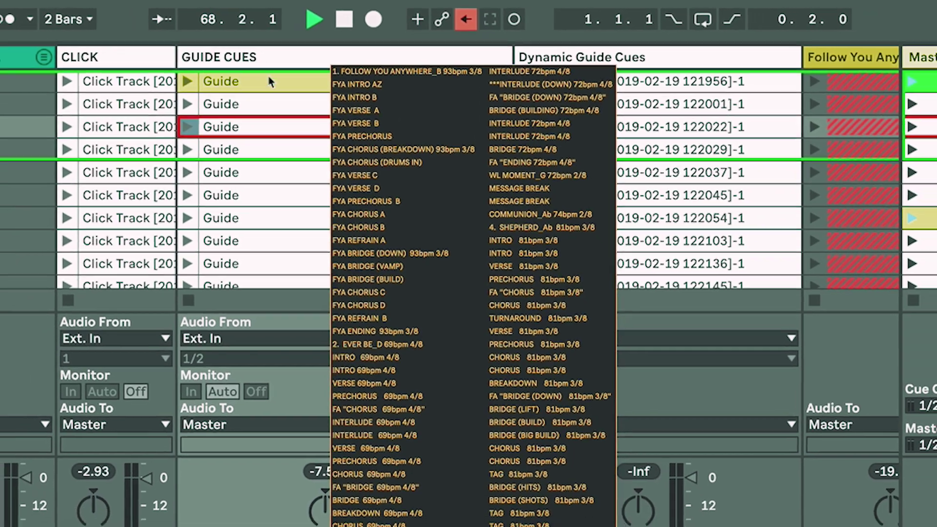
pyautogui.click(266, 81)
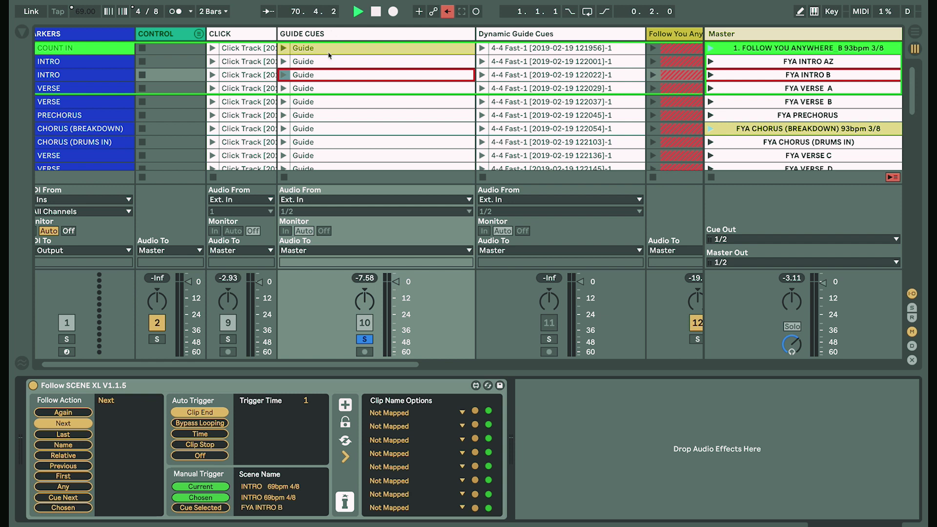
pyautogui.click(330, 51)
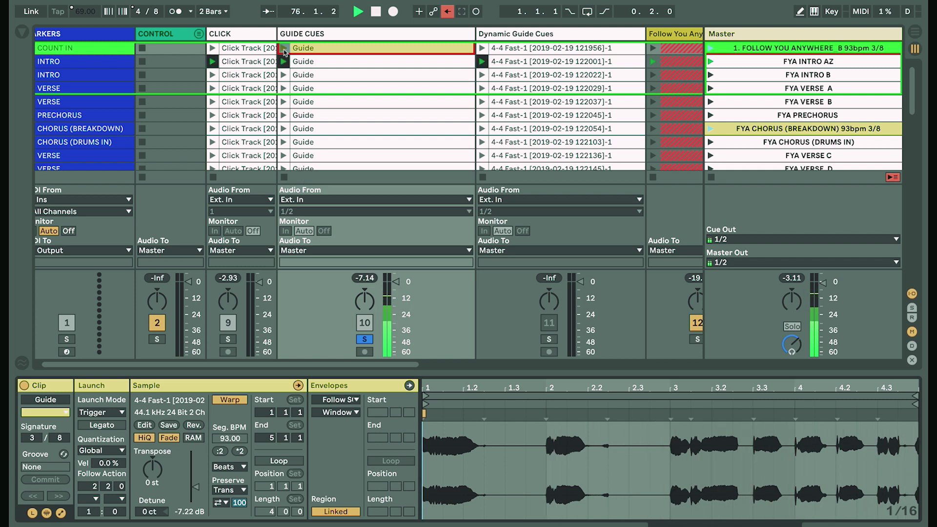
# Step: Stop the Guide clip playing on the GUIDE CUES track
pyautogui.click(284, 177)
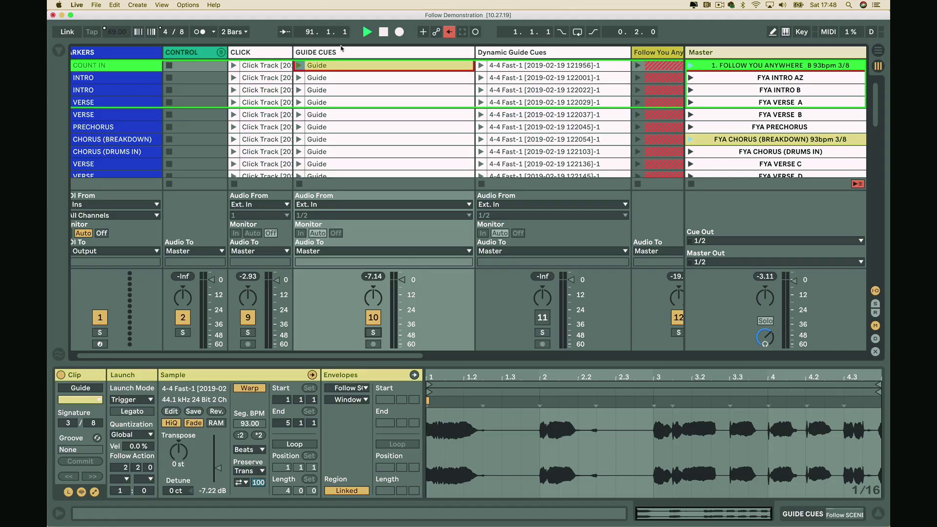
# Step: Assign FYA INTRO AZ, FYA CHORUS (BREAKDOWN) and FYA BRIDGE (DOWN) to the first three clip-name slots
pyautogui.click(343, 53)
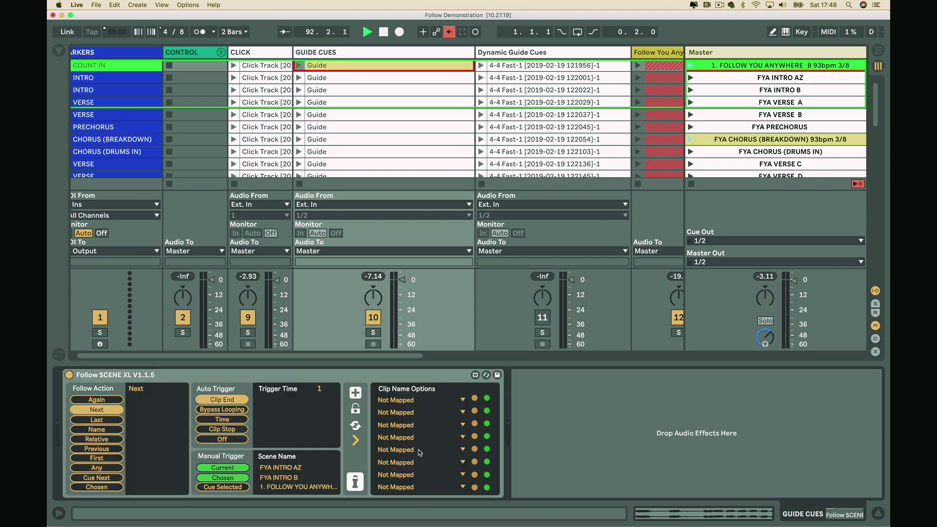
pyautogui.click(462, 400)
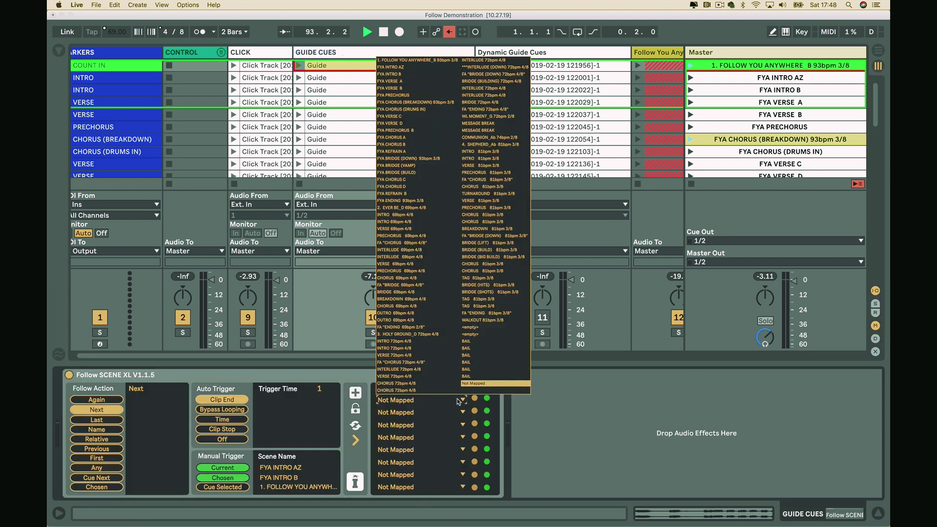
pyautogui.click(415, 68)
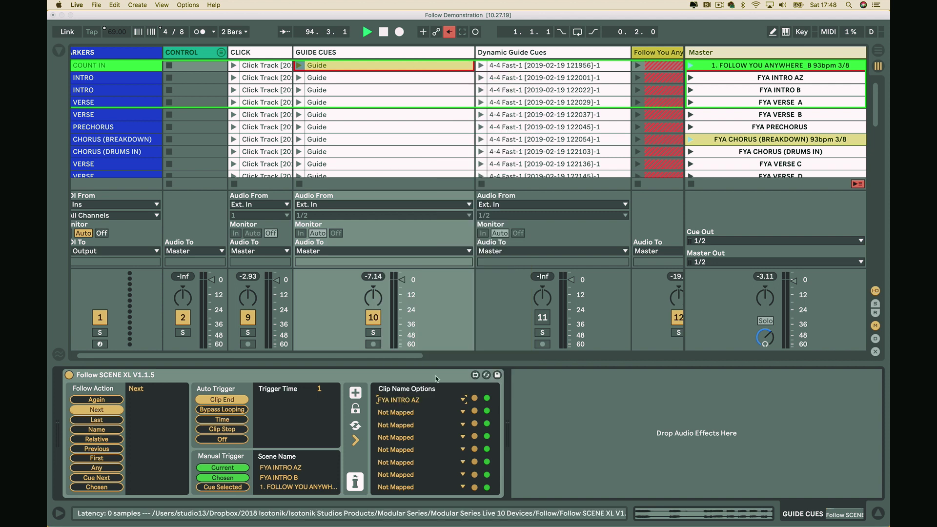
pyautogui.click(418, 414)
pyautogui.click(413, 115)
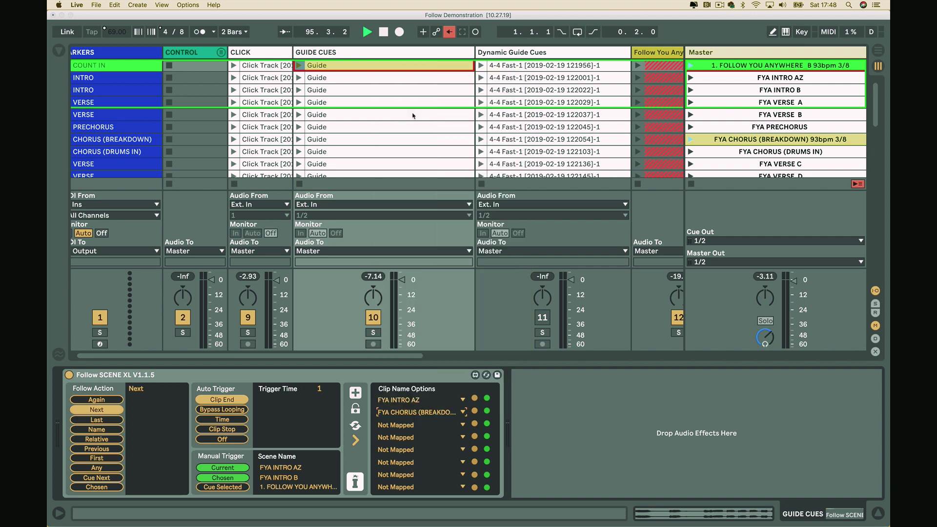
pyautogui.click(401, 426)
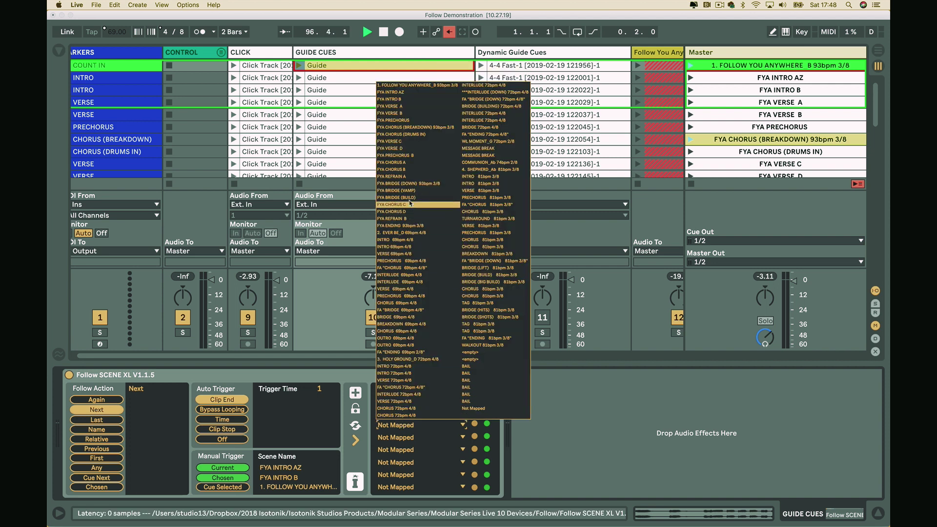
pyautogui.click(413, 185)
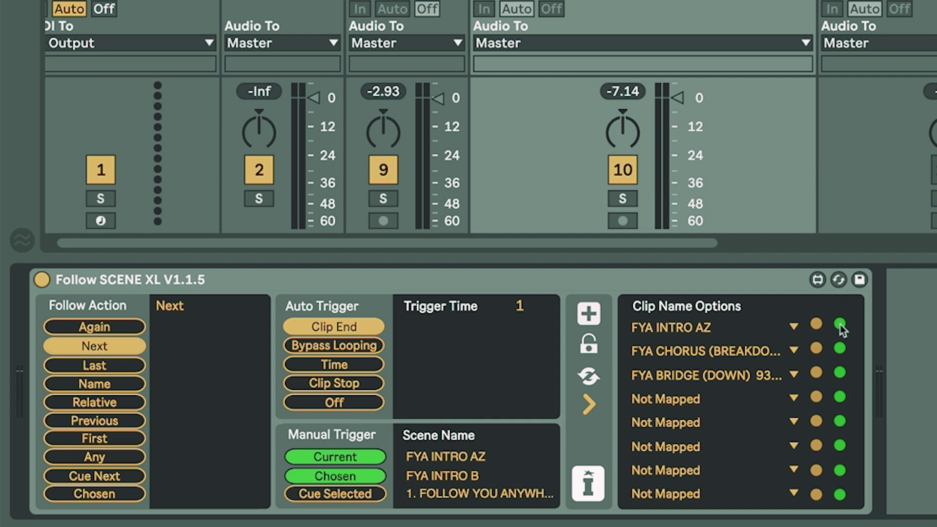
# Step: Toggle MIDI Map mode on and off, then select the FYA CHORUS (BREAKDOWN) scene
pyautogui.hotkey('ctrl', 'm')
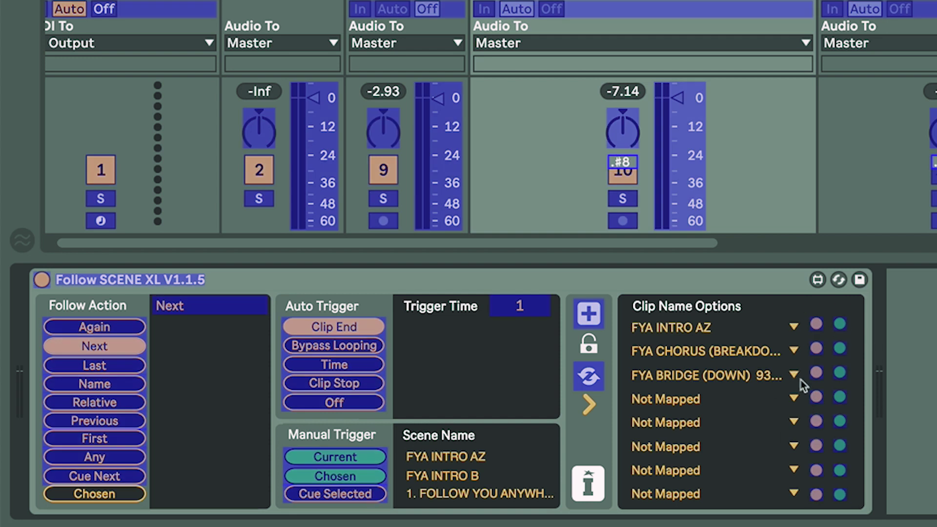
pyautogui.hotkey('ctrl', 'm')
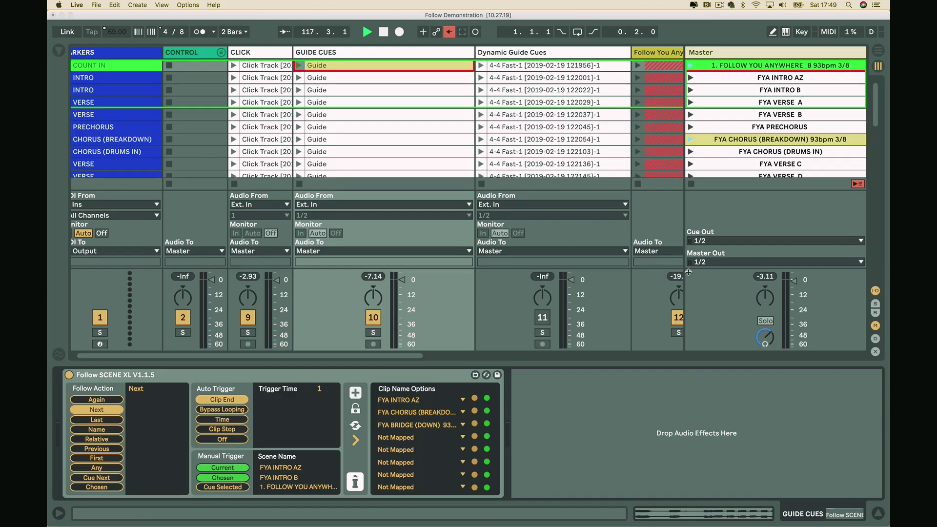
pyautogui.click(746, 141)
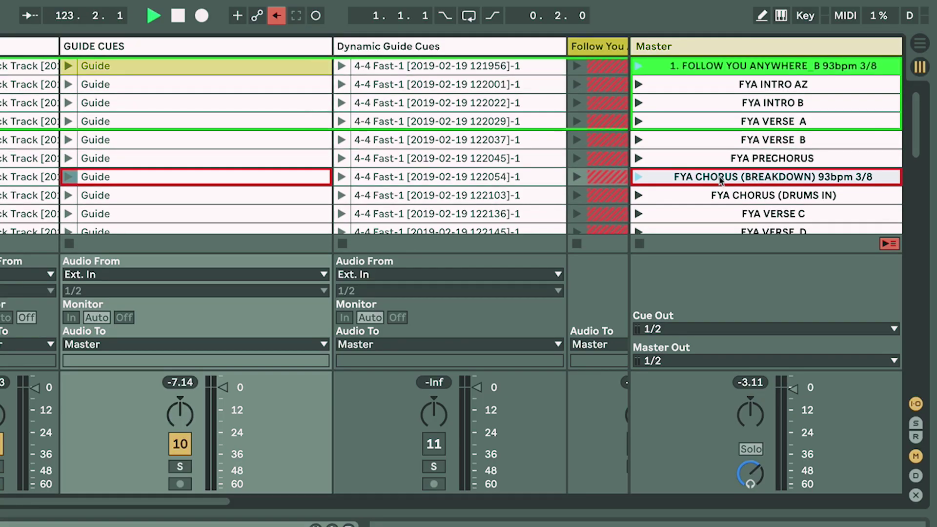
# Step: Copy the FYA CHORUS (BREAKDOWN) scene name and rename the top Guide clip FA "FYA CHORUS (BREAKDOWN) 93bpm 3/8"
pyautogui.hotkey('ctrl', 'r')
pyautogui.hotkey('ctrl', 'c')
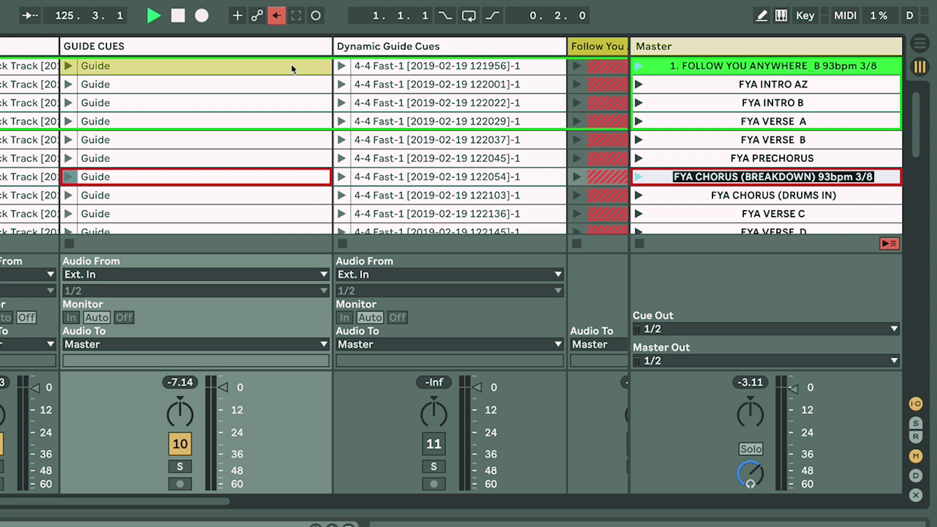
pyautogui.press('Return')
pyautogui.click(227, 67)
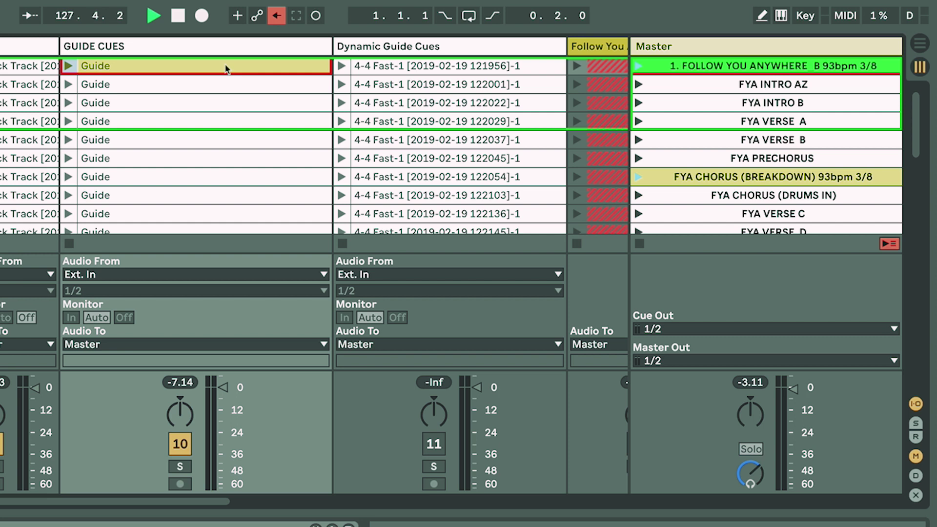
pyautogui.hotkey('ctrl', 'r')
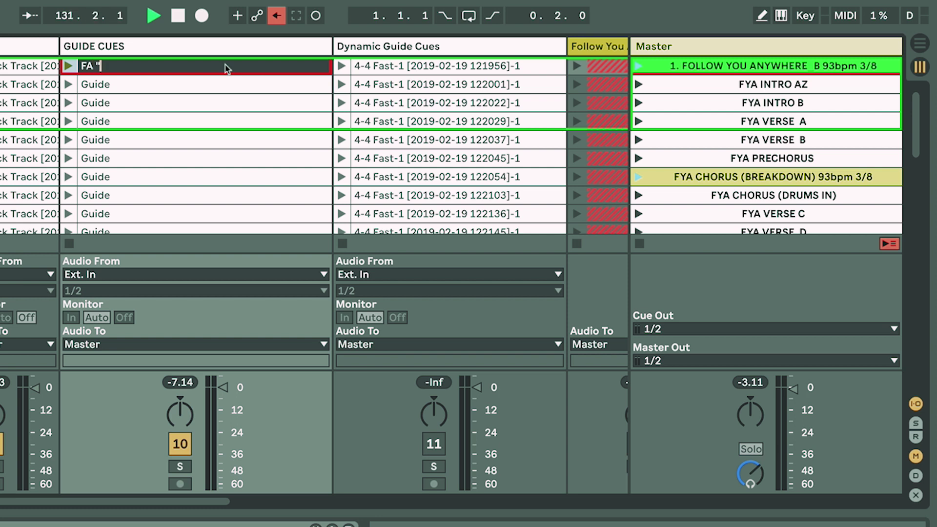
pyautogui.write('FA "')
pyautogui.hotkey('ctrl', 'v')
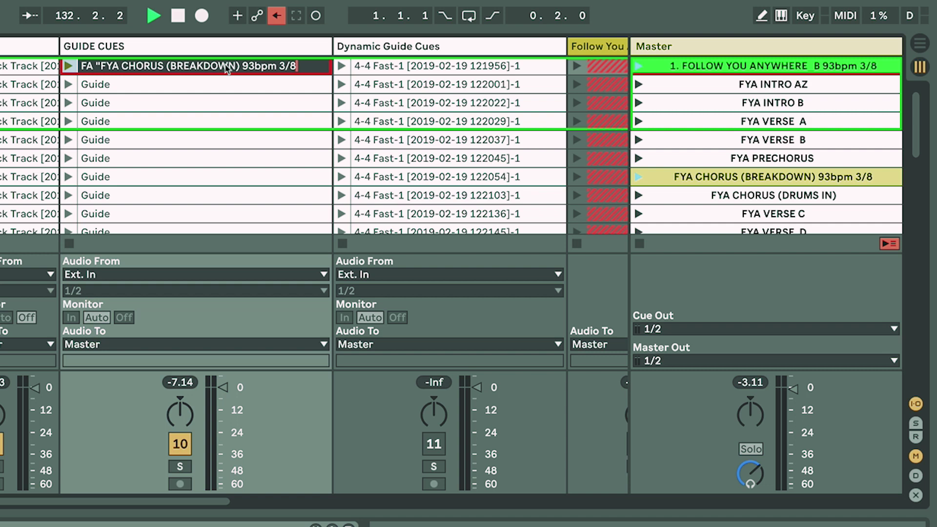
pyautogui.write('"')
pyautogui.press('Return')
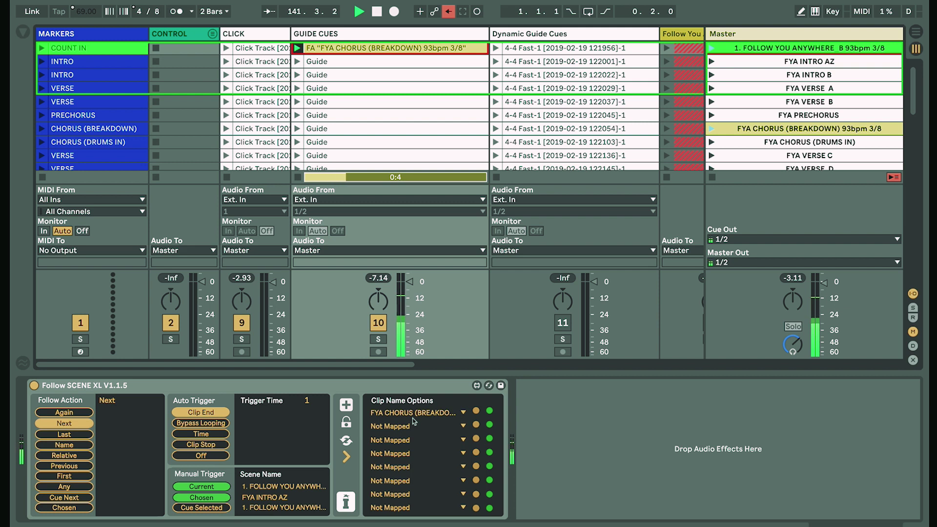
# Step: Mark FYA CHORUS (BREAKDOWN) as the chosen Clip Name Options target, then unfold and browse the Follow You Anywhere tracks
pyautogui.click(477, 412)
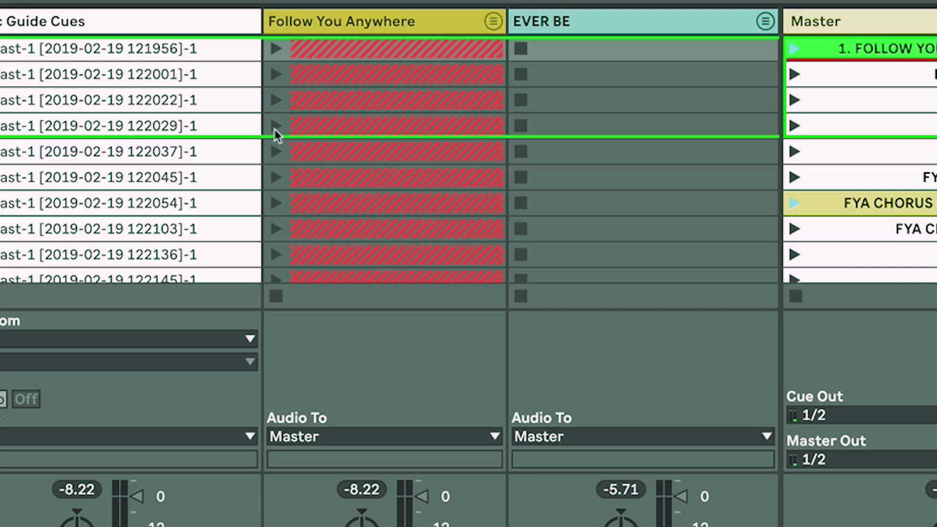
pyautogui.click(494, 22)
pyautogui.hscroll(10, 399, 141)
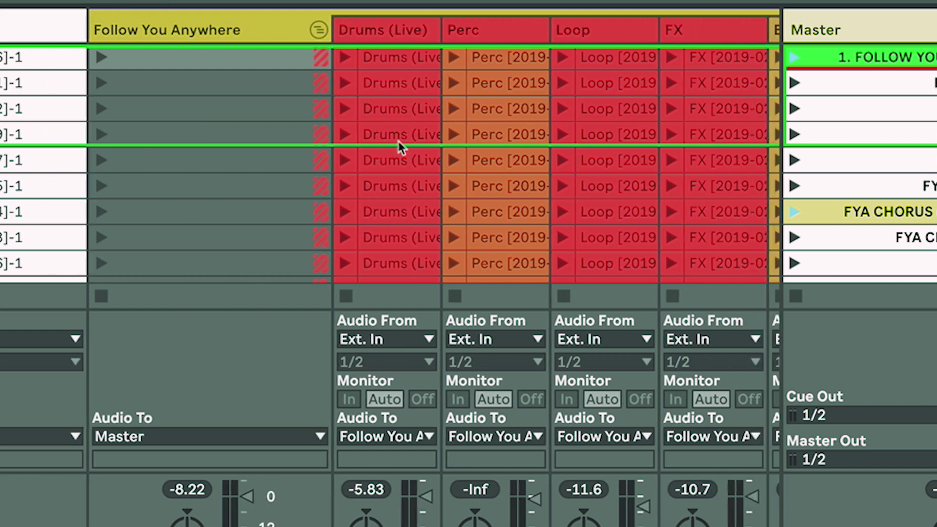
pyautogui.hscroll(8, 399, 142)
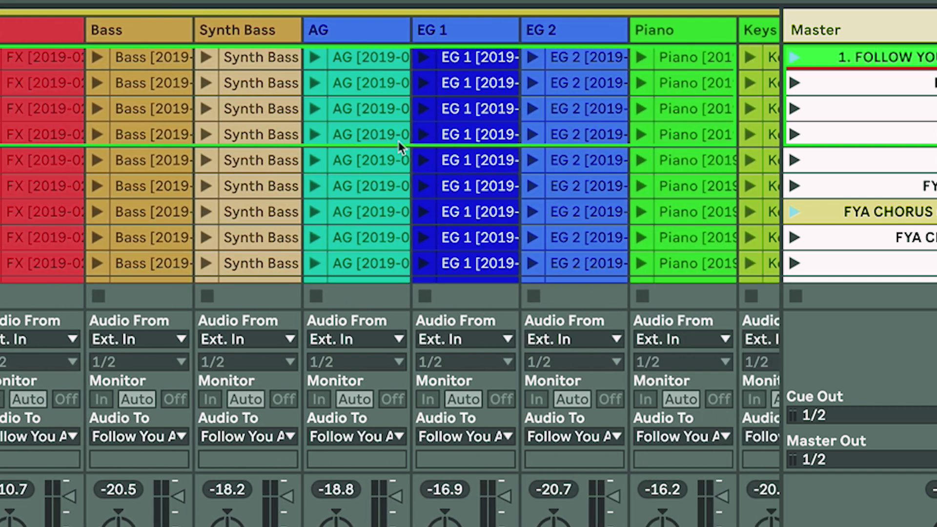
pyautogui.hscroll(15, 398, 141)
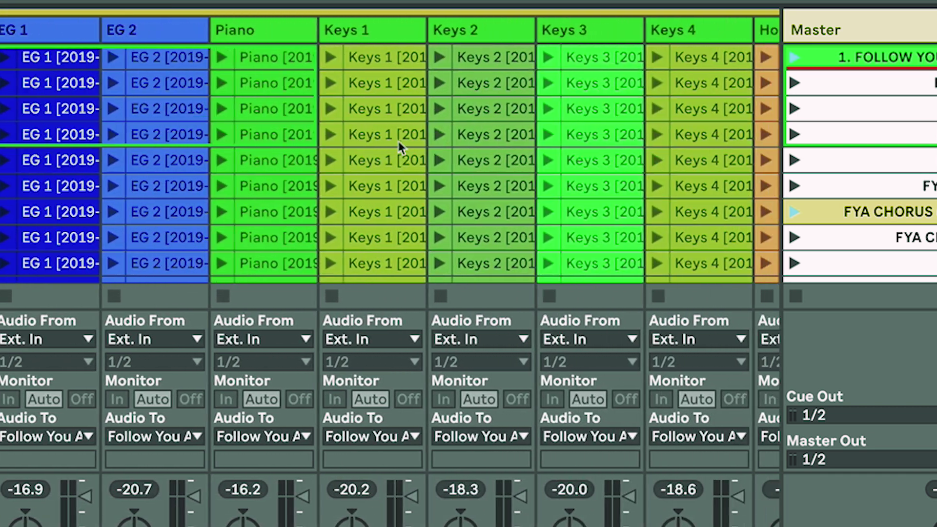
pyautogui.hscroll(-20, 399, 142)
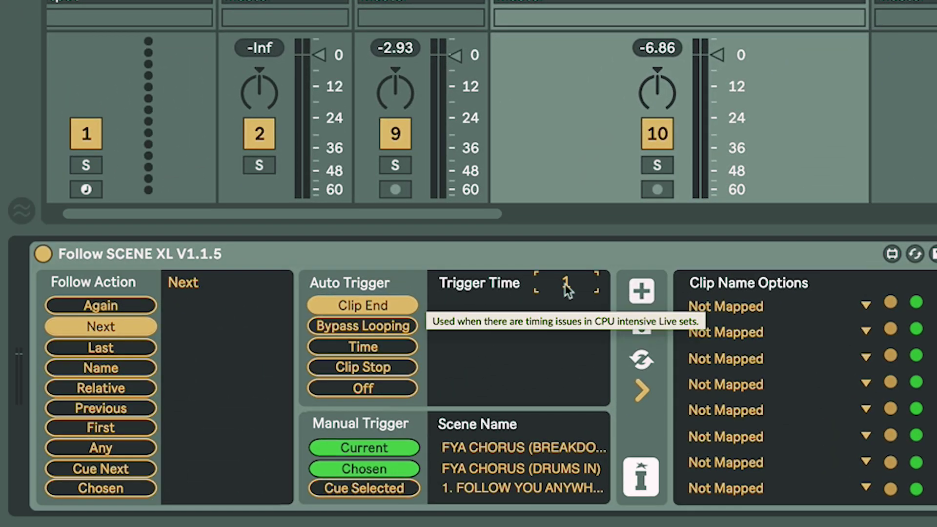
# Step: Set Follow SCENE XL's trigger time to 20 and make FYA CHORUS (BREAKDOWN) the follow target
pyautogui.click(565, 287)
pyautogui.write('20')
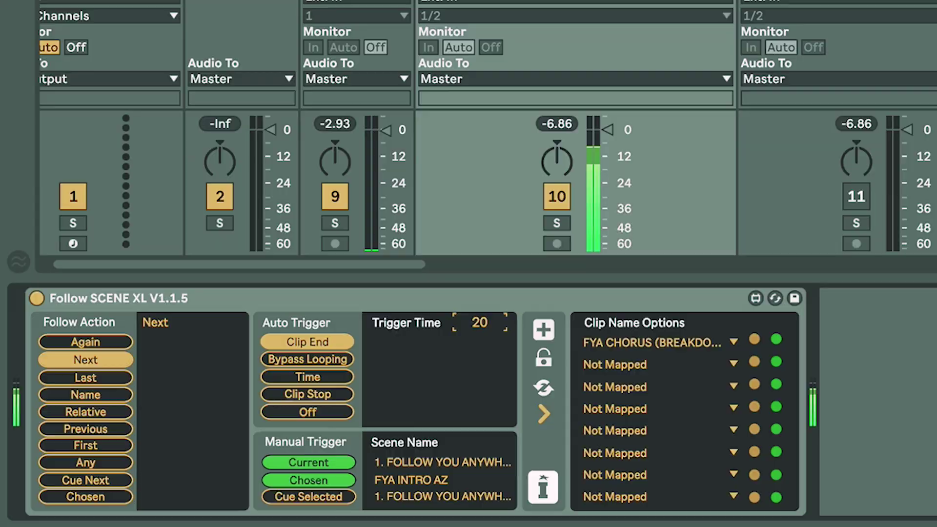
pyautogui.click(755, 340)
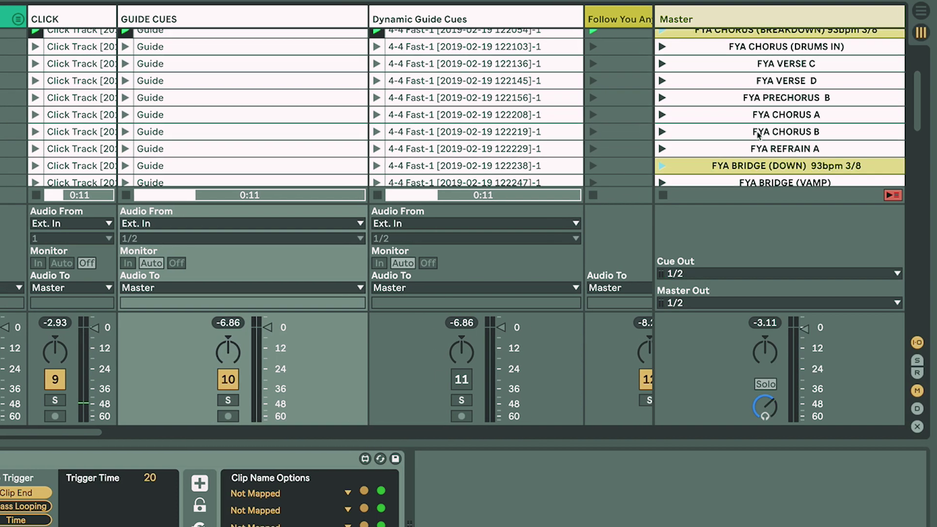
# Step: Copy the FYA BRIDGE (DOWN) scene name and append it in quotes to the top Guide Cues clip's name
pyautogui.doubleClick(758, 104)
pyautogui.hotkey('ctrl', 'c')
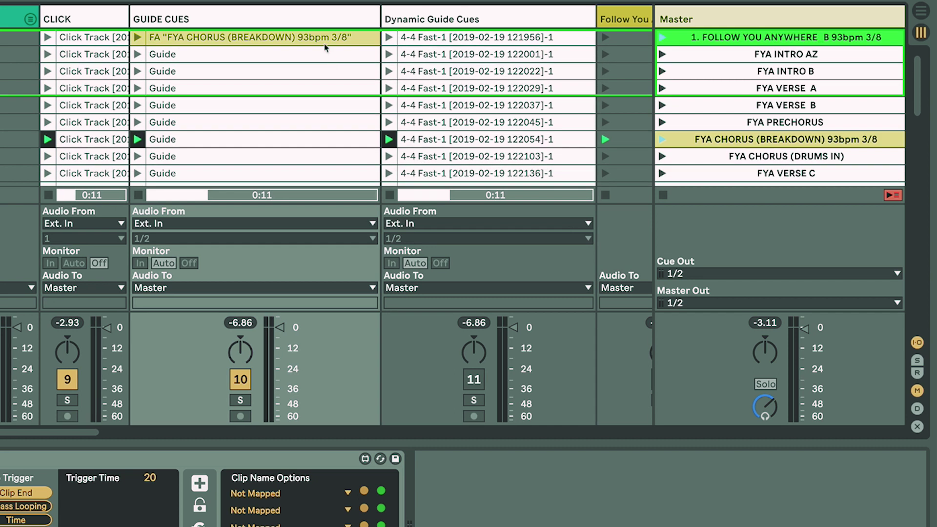
pyautogui.click(321, 41)
pyautogui.hotkey('ctrl', 'r')
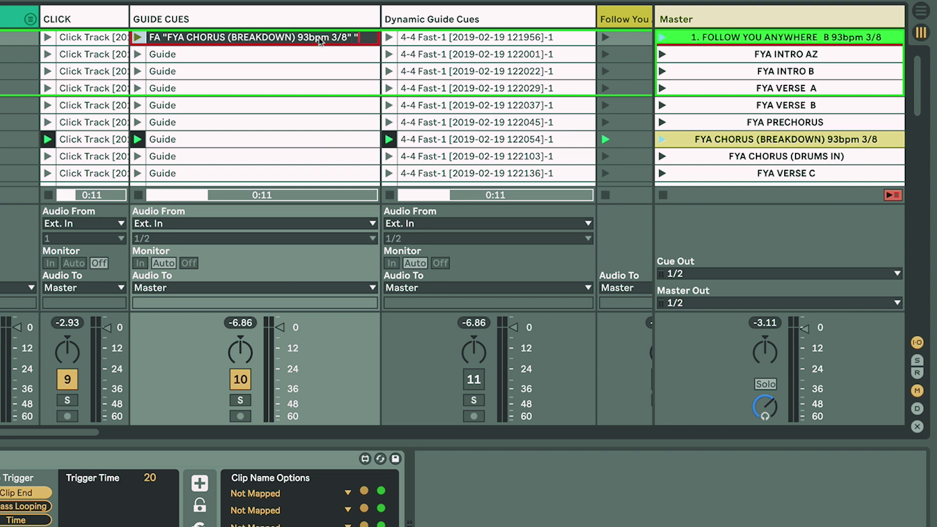
pyautogui.hotkey('ctrl', 'v')
pyautogui.write('"')
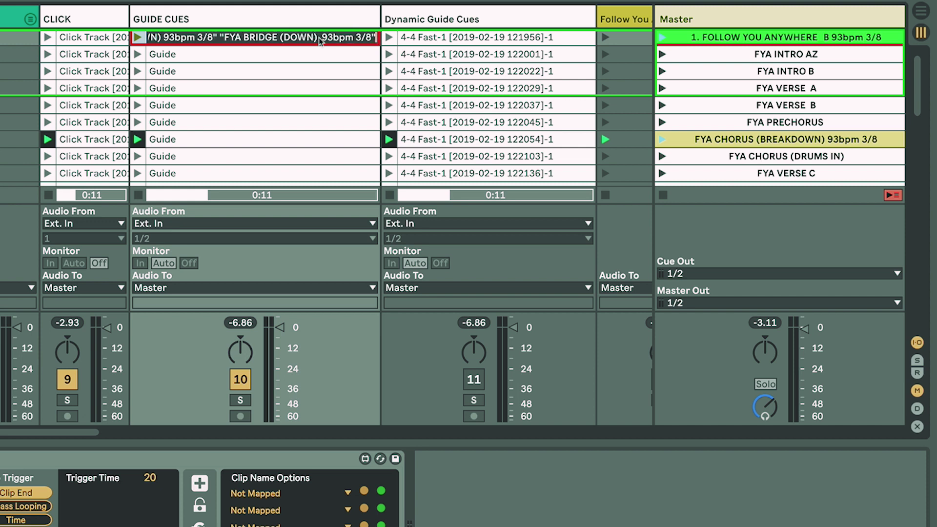
pyautogui.press('Return')
# Step: Copy the FYA ENDING scene name and append it in quotes to the end of the clip name
pyautogui.scroll(-10, 850, 104)
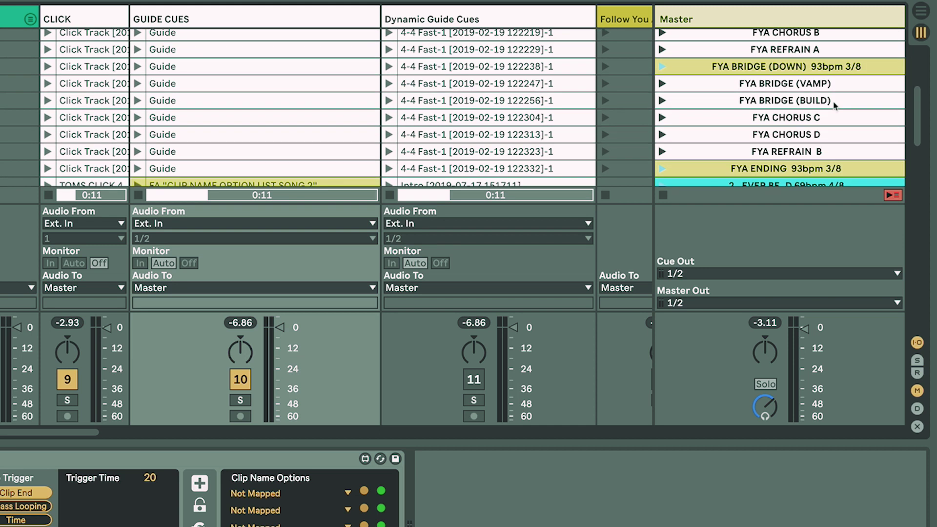
pyautogui.scroll(10, 836, 106)
pyautogui.scroll(-10, 836, 106)
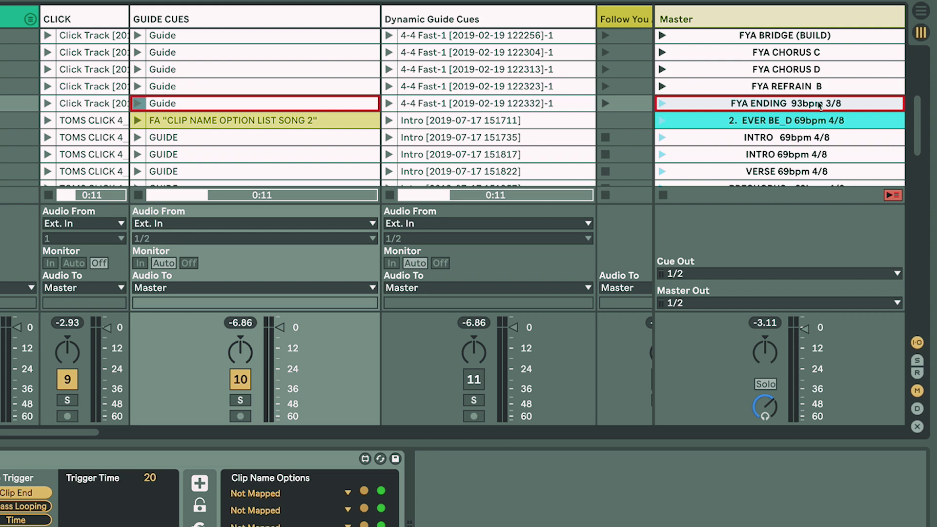
pyautogui.hotkey('ctrl', 'r')
pyautogui.hotkey('ctrl', 'c')
pyautogui.press('Return')
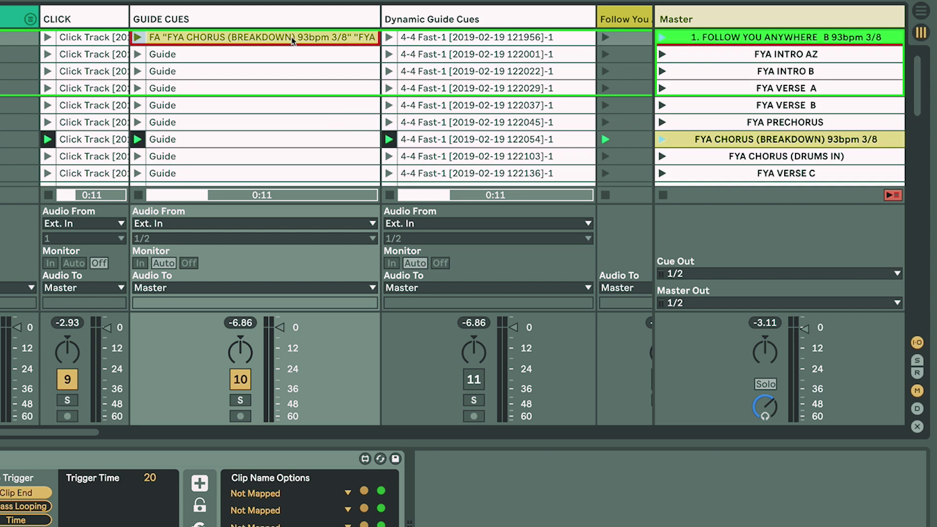
pyautogui.press('End')
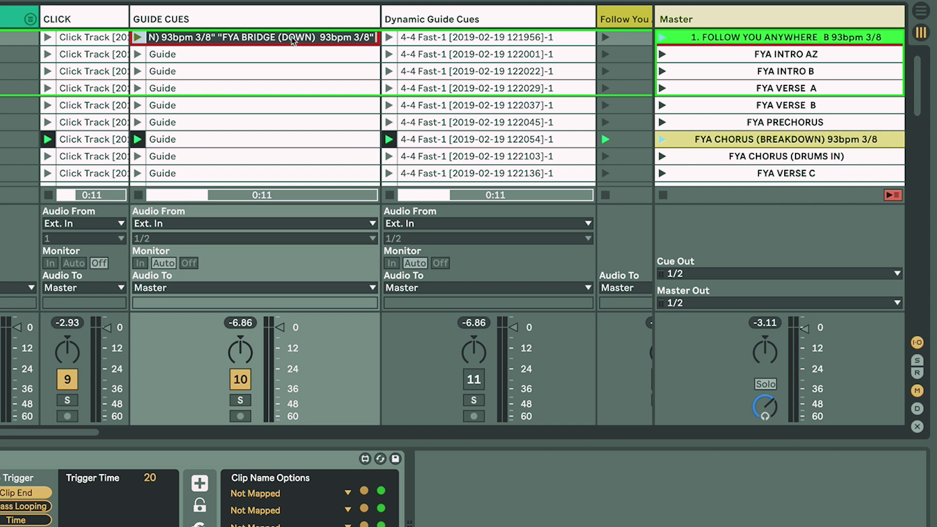
pyautogui.write('"')
pyautogui.hotkey('ctrl', 'v')
pyautogui.write('"')
pyautogui.press('Return')
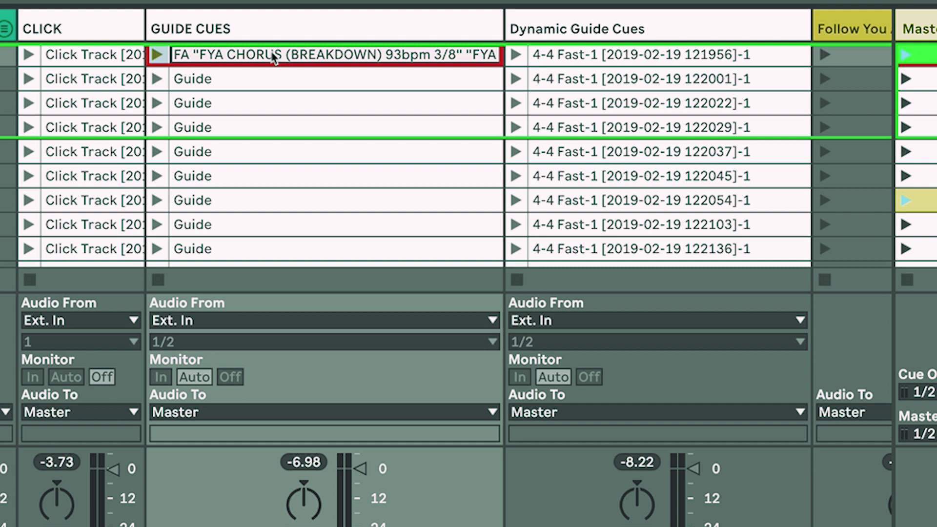
# Step: Paste the top clip's cue name into each successive Guide clip down the GUIDE CUES column
pyautogui.press('Down')
pyautogui.write('FA "FYA CHORUS (BREAKDOWN) 93bpm 3/8" "FYA BRIDGE (DOWN) 93bpm 3/8" "FYA ENDING 93bpm 3/8"')
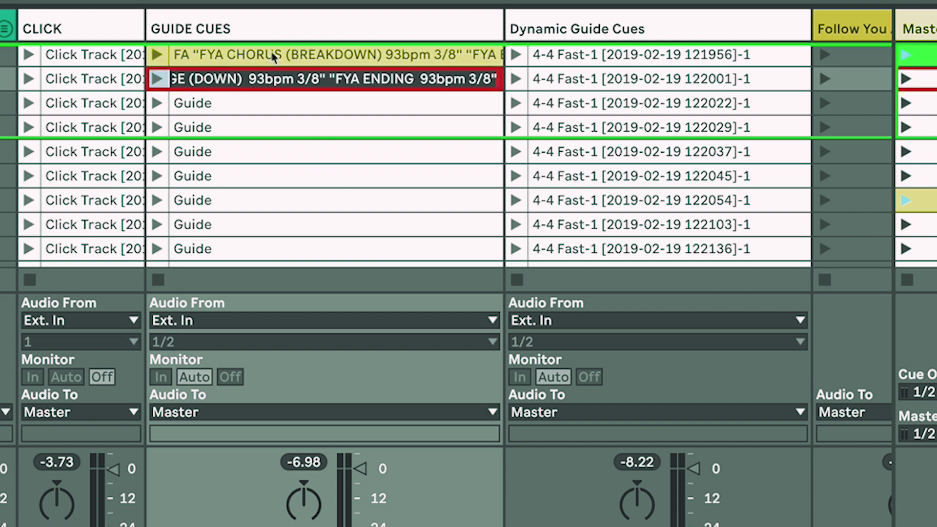
pyautogui.press('Tab')
pyautogui.write('FA "FYA CHORUS (BREAKDOWN) 93bpm 3/8" "FYA BRIDGE (DOWN) 93bpm 3/8" "FYA ENDING 93bpm 3/8"')
pyautogui.press('Tab')
pyautogui.write('FA "FYA CHORUS (BREAKDOWN) 93bpm 3/8" "FYA BRIDGE (DOWN) 93bpm 3/8" "FYA ENDING 93bpm 3/8"')
pyautogui.press('Tab')
pyautogui.write('FA "FYA CHORUS (BREAKDOWN) 93bpm 3/8" "FYA BRIDGE (DOWN) 93bpm 3/8" "FYA ENDING 93bpm 3/8"')
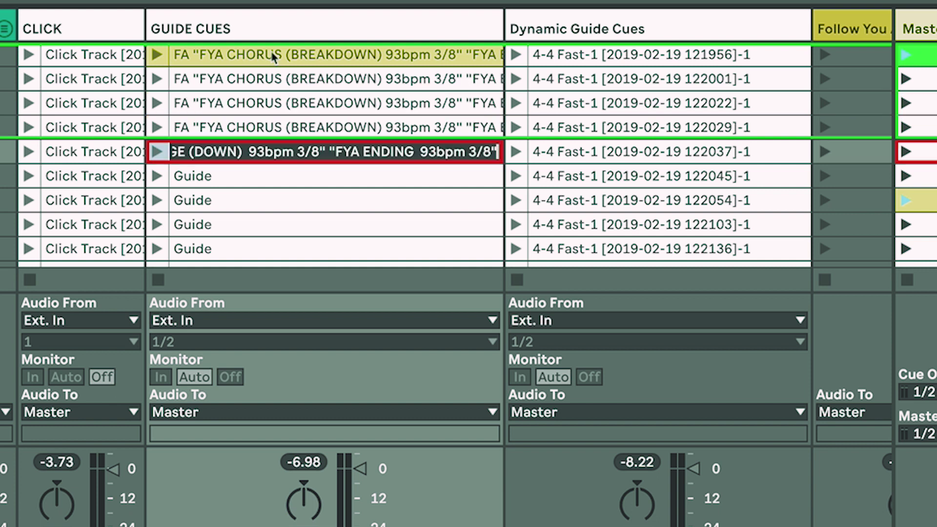
pyautogui.press('Tab')
pyautogui.write('FA "FYA CHORUS (BREAKDOWN) 93bpm 3/8" "FYA BRIDGE (DOWN) 93bpm 3/8" "FYA ENDING 93bpm 3/8"')
pyautogui.press('Tab')
pyautogui.write('FA "FYA CHORUS (BREAKDOWN) 93bpm 3/8" "FYA BRIDGE (DOWN) 93bpm 3/8" "FYA ENDING 93bpm 3/8"')
pyautogui.press('Tab')
pyautogui.write('FA "FYA CHORUS (BREAKDOWN) 93bpm 3/8" "FYA ENDING 93bpm 3/8"')
pyautogui.press('Tab')
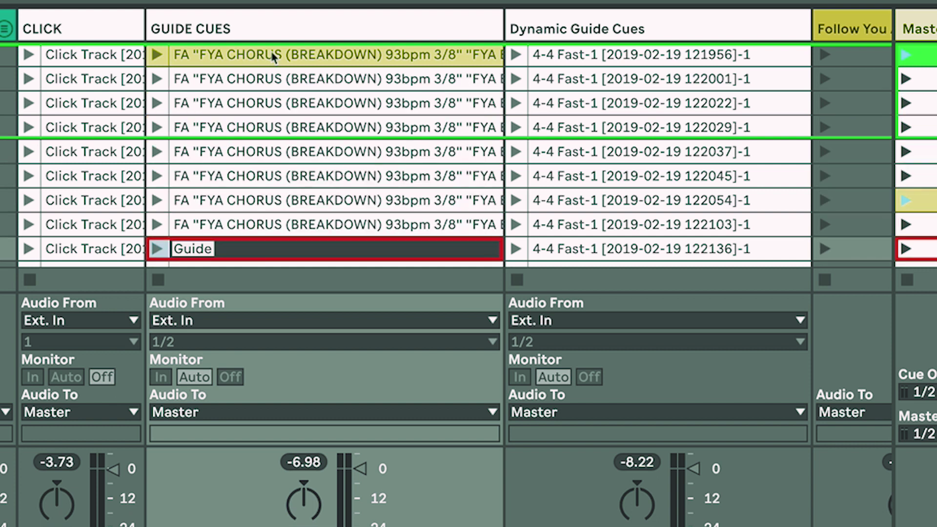
pyautogui.write('FA "FYA CHORUS (BREAKDOWN) 93bpm 3/8" "FYA ENDING 93bpm 3/8"')
pyautogui.press('Tab')
pyautogui.write('FA "FYA CHORUS (BREAKDOWN) 93bpm 3/8" "FYA ENDING 93bpm 3/8"')
pyautogui.press('Tab')
pyautogui.write('FA "FYA CHORUS (BREAKDOWN) 93bpm 3/8" "FYA ENDING 93bpm 3/8"')
pyautogui.press('Tab')
pyautogui.hotkey('ctrl', 'v')
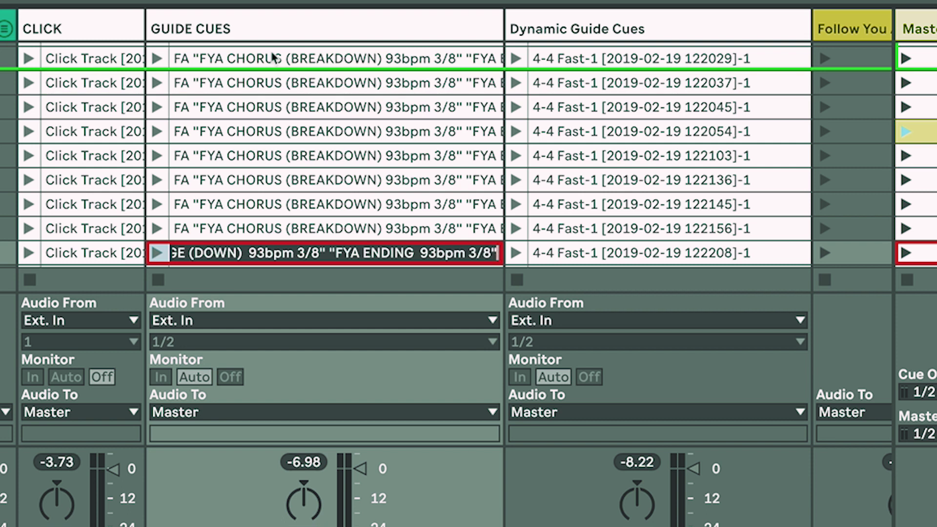
pyautogui.press('Tab')
pyautogui.hotkey('ctrl', 'v')
pyautogui.press('Tab')
pyautogui.hotkey('ctrl', 'v')
pyautogui.press('Tab')
pyautogui.hotkey('ctrl', 'v')
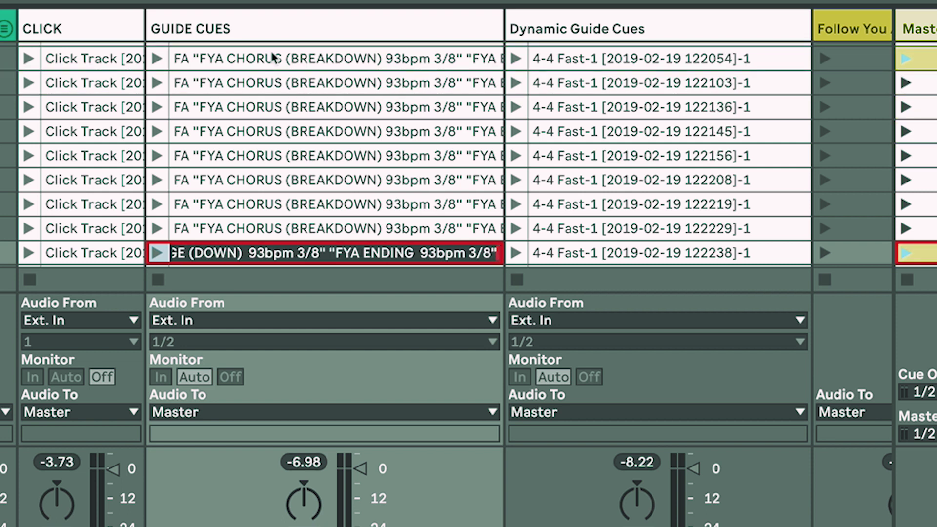
pyautogui.press('Tab')
pyautogui.hotkey('ctrl', 'v')
pyautogui.press('Tab')
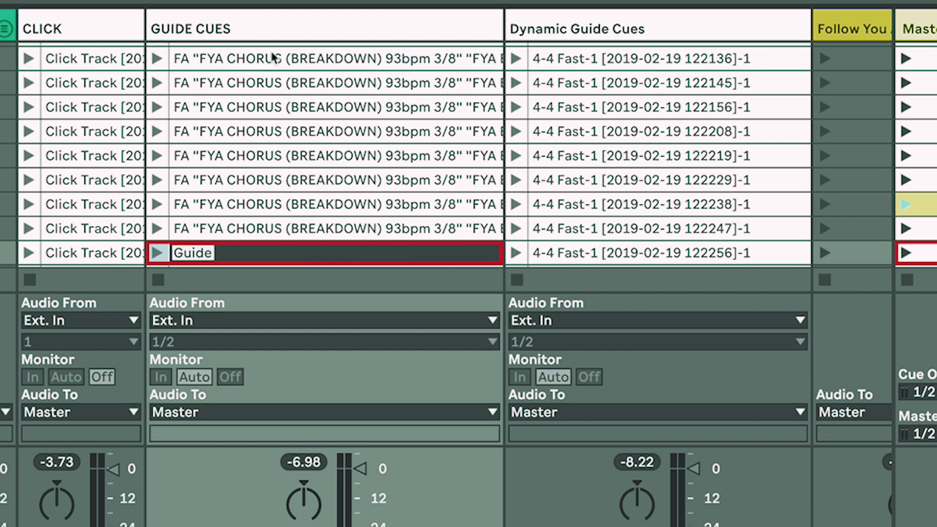
pyautogui.write('FA "FYA CHORUS (BREAKDOWN) 93bpm 3/8" "FYA BRIDGE (DOWN) 93bpm 3/8" "FYA ENDING 93bpm 3/8"')
pyautogui.press('Tab')
pyautogui.write('FA "FYA CHORUS (BREAKDOWN) 93bpm 3/8" "FYA BRIDGE (DOWN) 93bpm 3/8" "FYA ENDING 93bpm 3/8"')
pyautogui.press('Tab')
pyautogui.write('FA "FYA CHORUS (BREAKDOWN) 93bpm 3/8" "FYA BRIDGE (DOWN) 93bpm 3/8" "FYA ENDING 93bpm 3/8"')
pyautogui.press('Tab')
pyautogui.write('FA "FYA CHORUS (BREAKDOWN) 93bpm 3/8" "FYA BRIDGE (DOWN) 93bpm 3/8" "FYA ENDING 93bpm 3/8"')
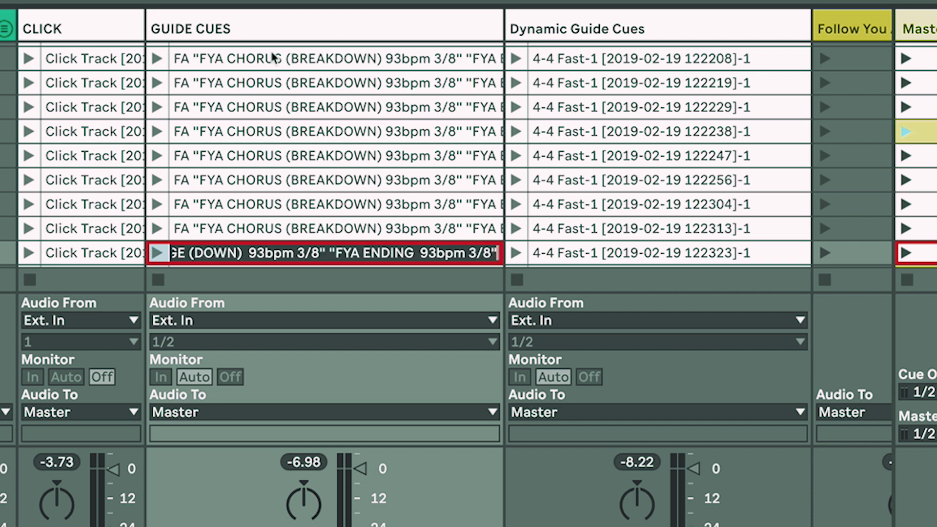
pyautogui.press('Tab')
pyautogui.hotkey('ctrl', 'v')
pyautogui.press('Tab')
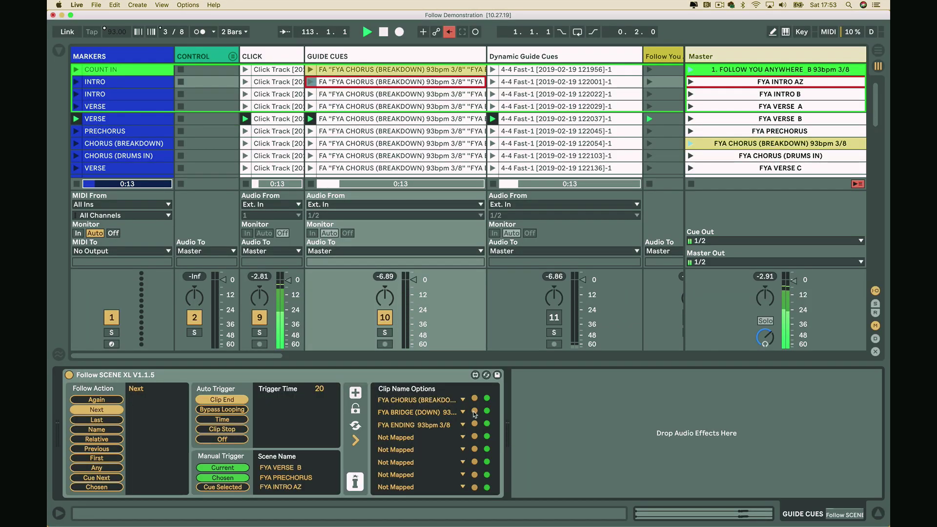
# Step: Choose FYA BRIDGE (DOWN) as the next scene in Follow SCENE XL's Clip Name Options
pyautogui.click(475, 412)
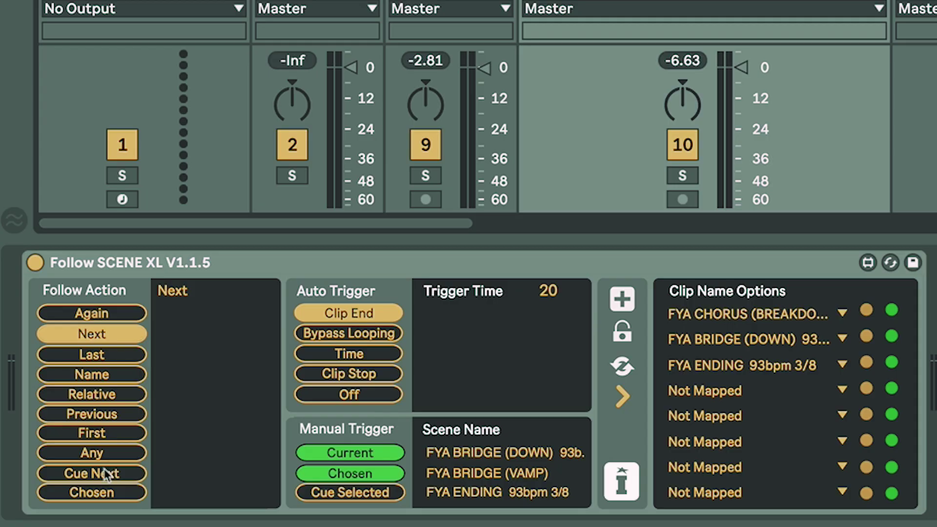
# Step: Switch the follow action to Cue Next and set it to Clips Stop and Transport Stop
pyautogui.click(104, 473)
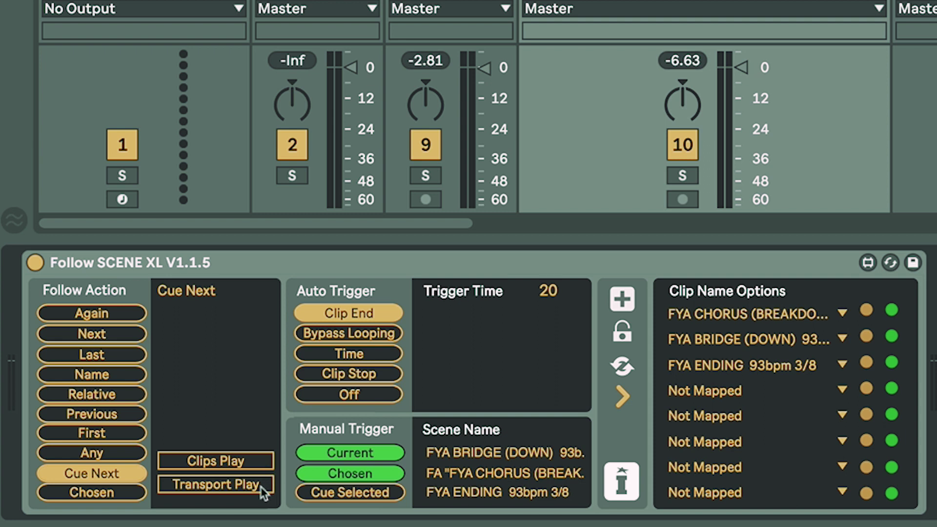
pyautogui.click(262, 461)
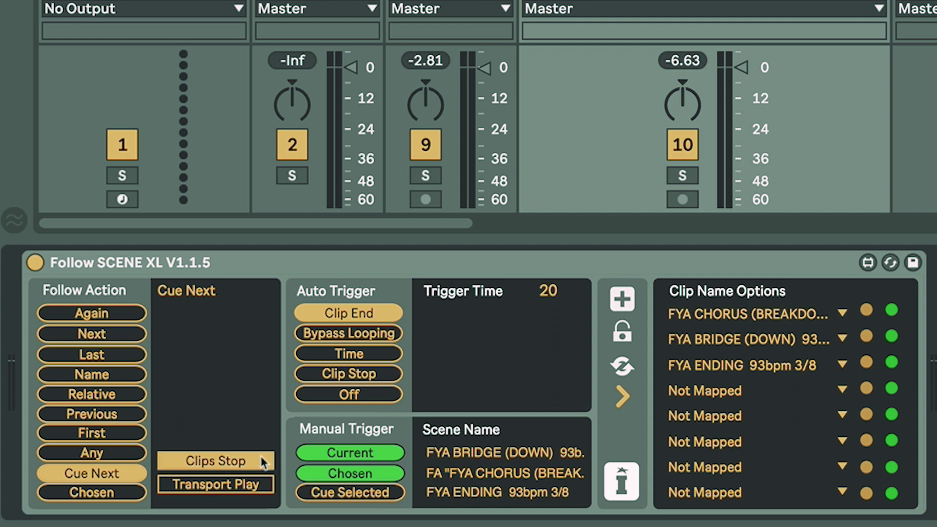
pyautogui.click(264, 488)
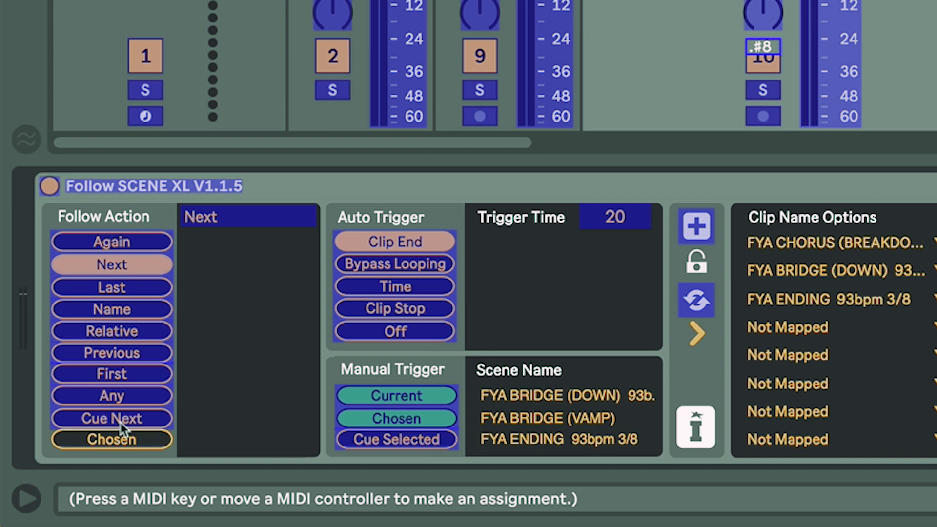
# Step: MIDI-map the floating window's Cue Next footswitch
pyautogui.hotkey('ctrl', 'm')
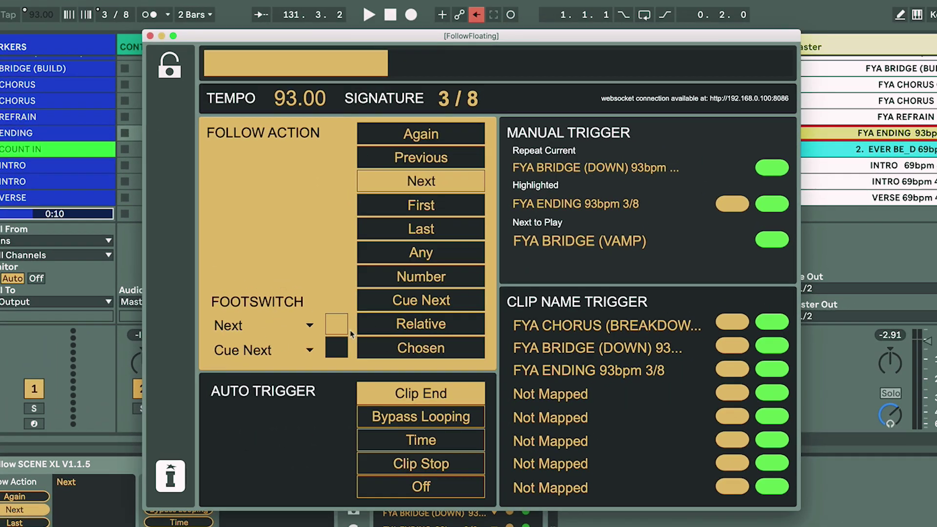
pyautogui.press('super+m')
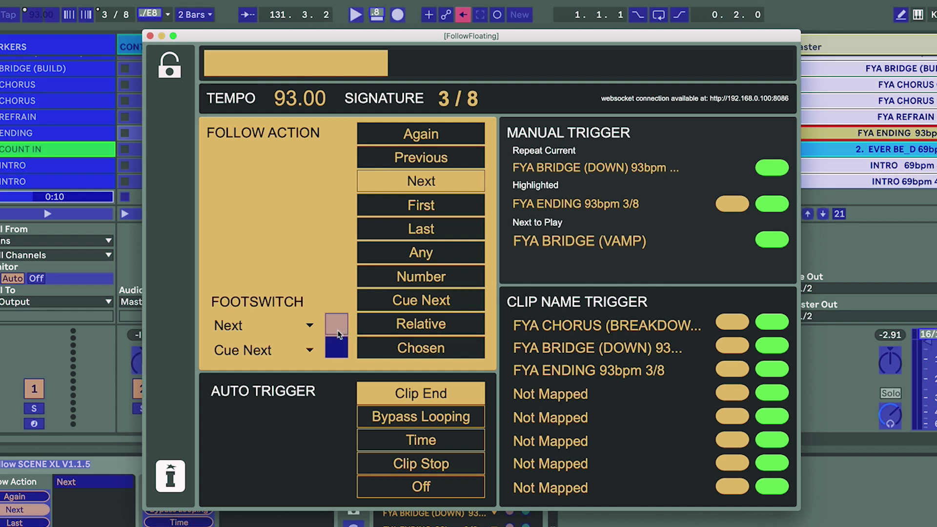
pyautogui.click(337, 349)
pyautogui.press('super+m')
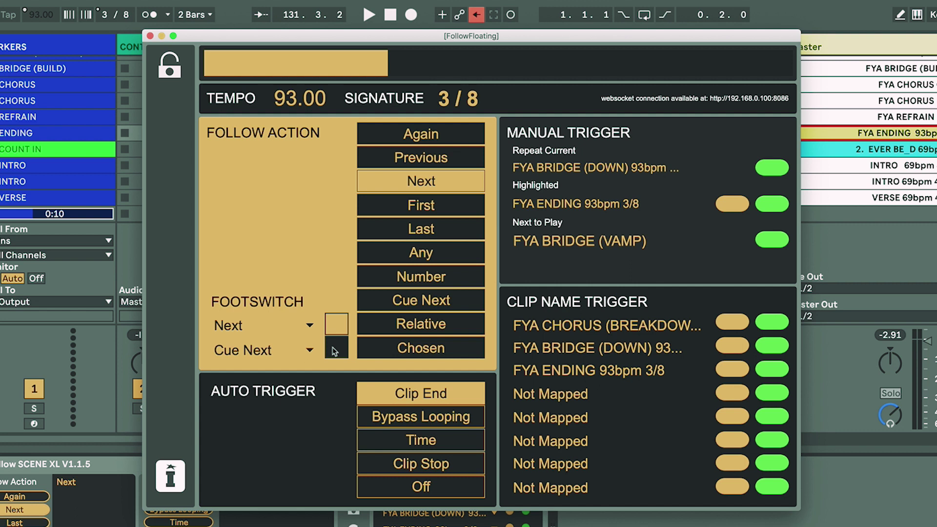
# Step: Change the second footswitch's action to Again, then test the Again and Next footswitches repeatedly
pyautogui.click(310, 351)
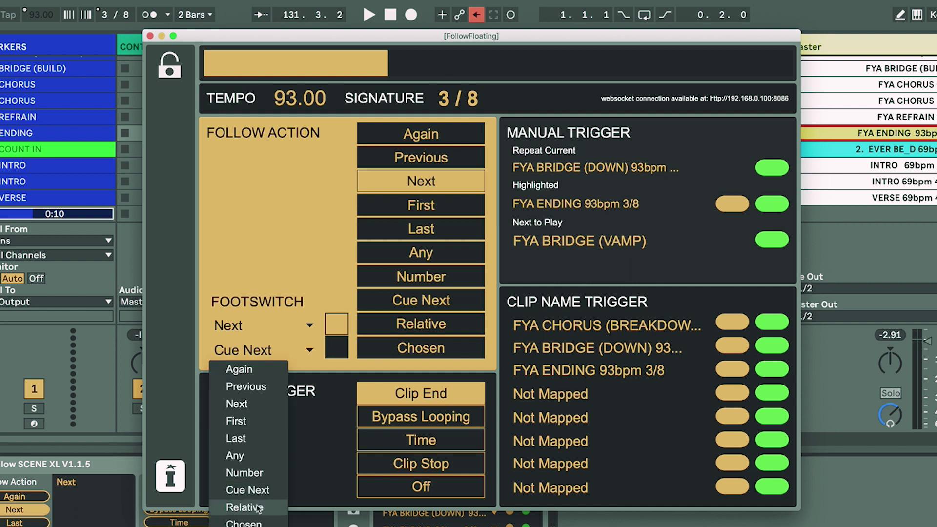
pyautogui.click(255, 374)
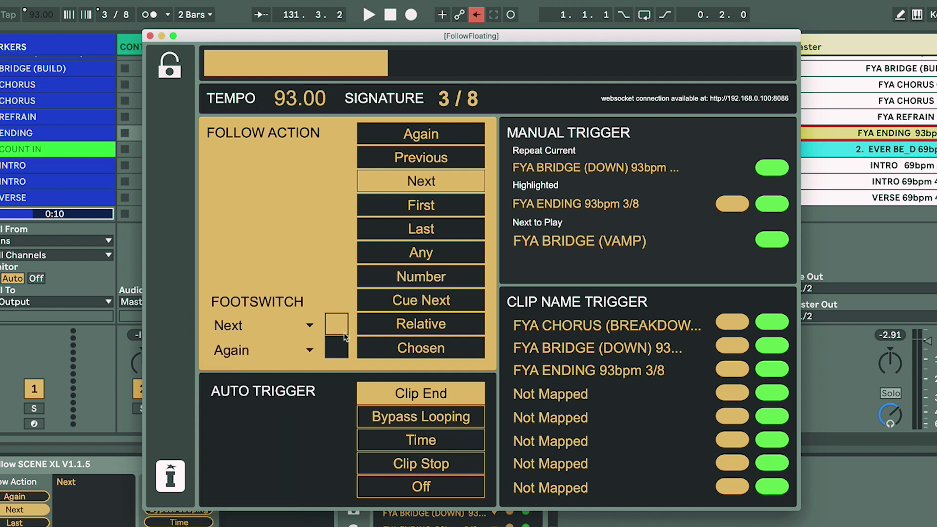
pyautogui.click(341, 347)
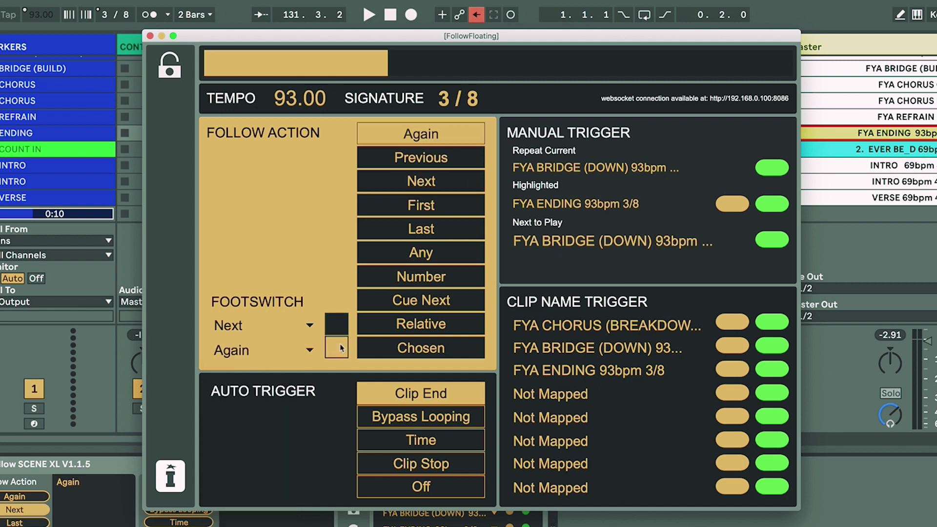
pyautogui.click(337, 325)
pyautogui.click(341, 347)
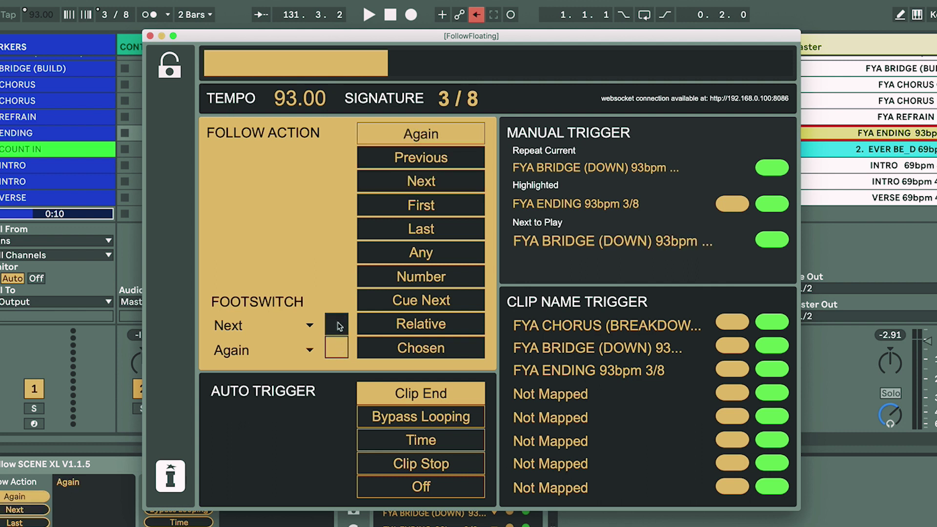
pyautogui.click(338, 323)
pyautogui.click(343, 345)
pyautogui.click(344, 322)
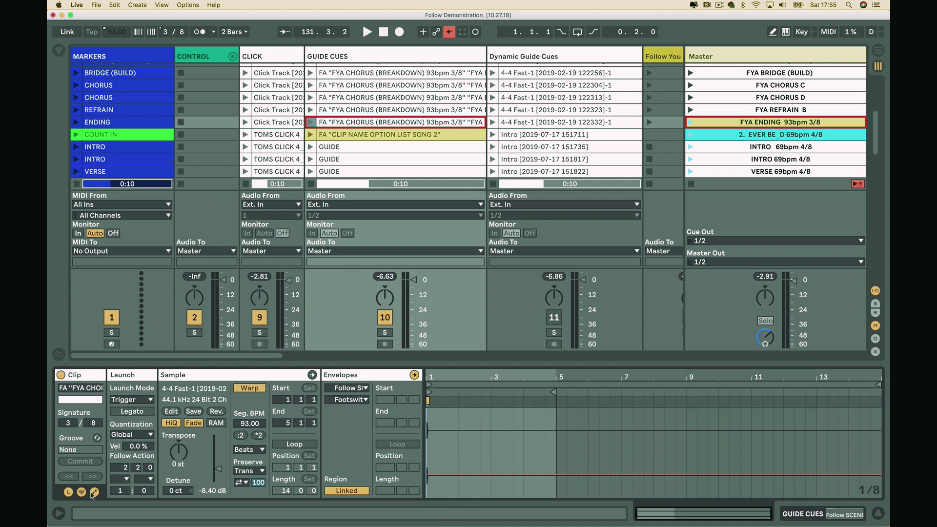
# Step: Add a Follow SCENE XL V1.1.5 Master Follow Action clip envelope and raise it to Any
pyautogui.click(366, 389)
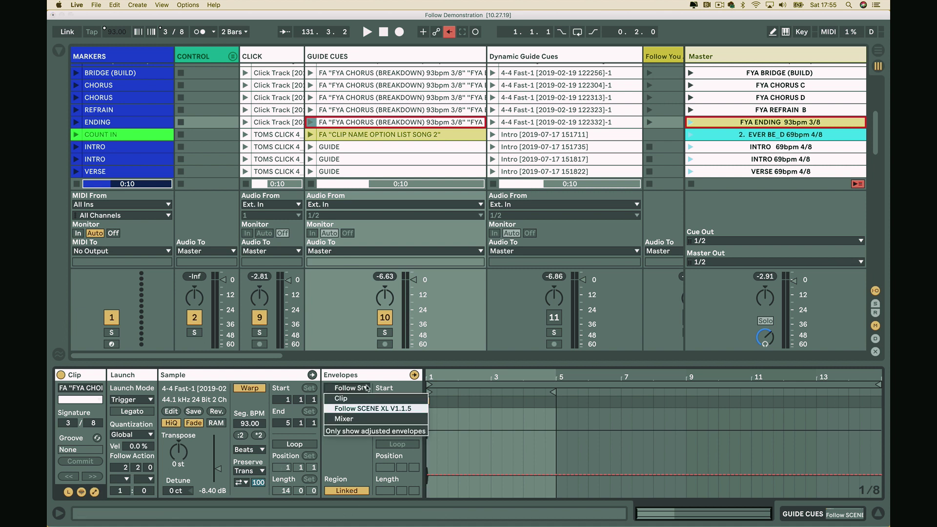
pyautogui.click(369, 410)
pyautogui.click(351, 399)
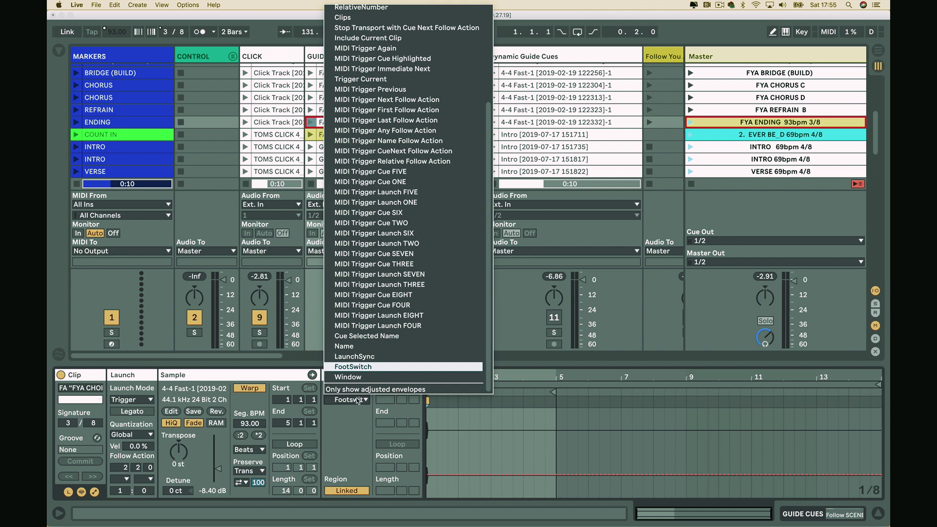
pyautogui.scroll(5, 388, 134)
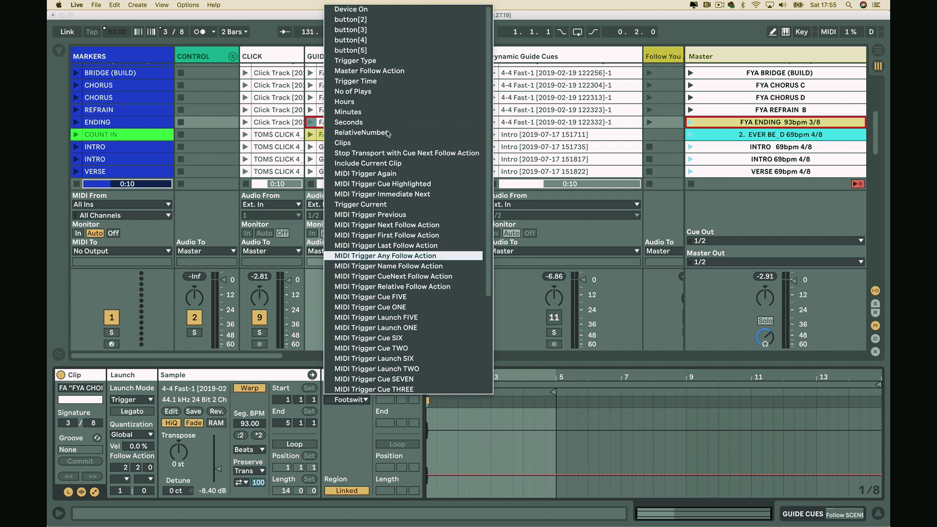
pyautogui.click(396, 72)
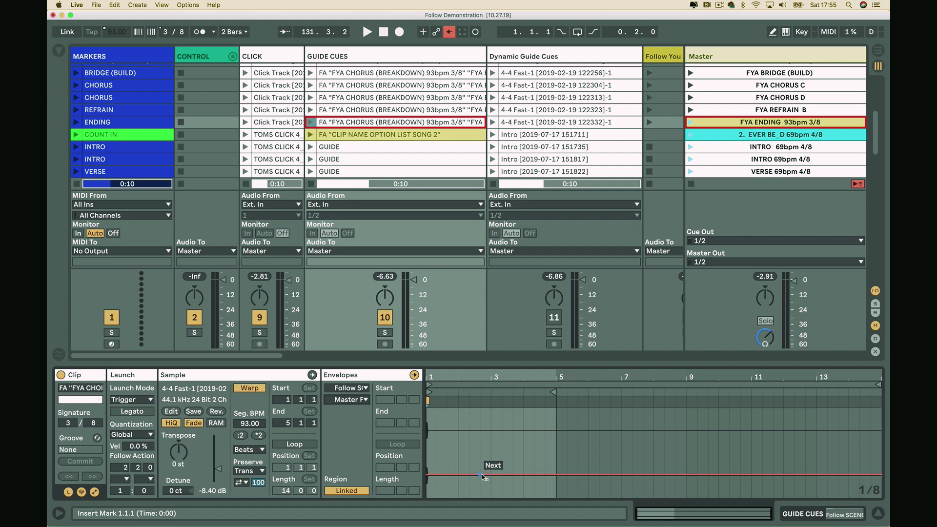
pyautogui.moveTo(482, 474); pyautogui.dragTo(480, 431)
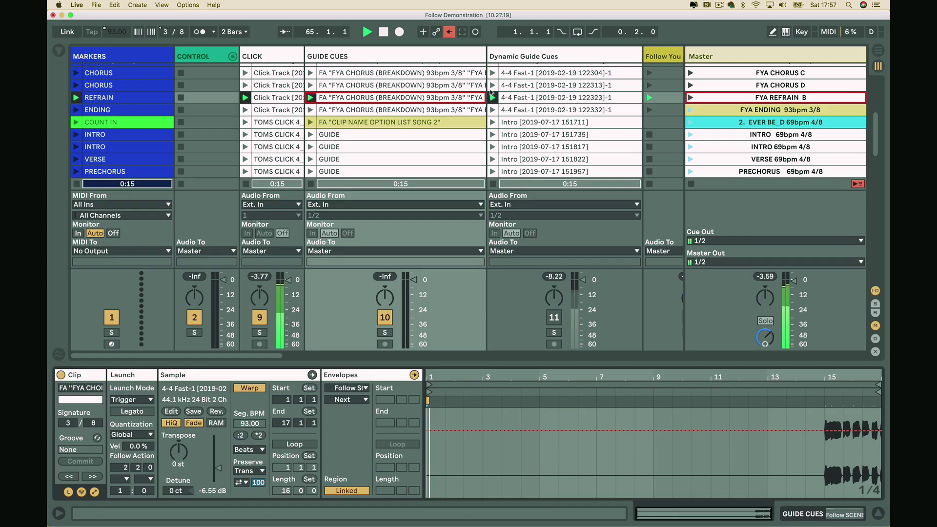
# Step: Show GUIDE CUES's Follow SCENE XL device, enter MIDI Map mode, and select the Master launch button
pyautogui.click(353, 58)
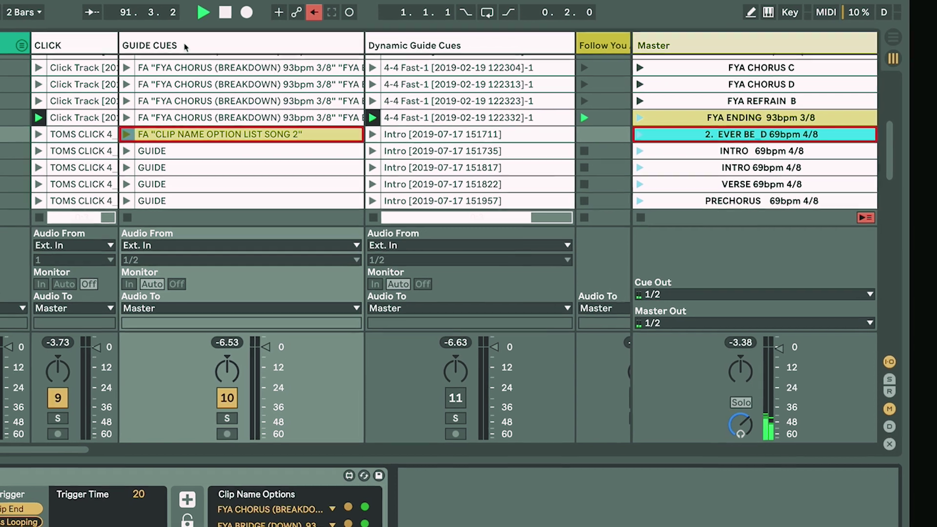
pyautogui.hotkey('ctrl', 'm')
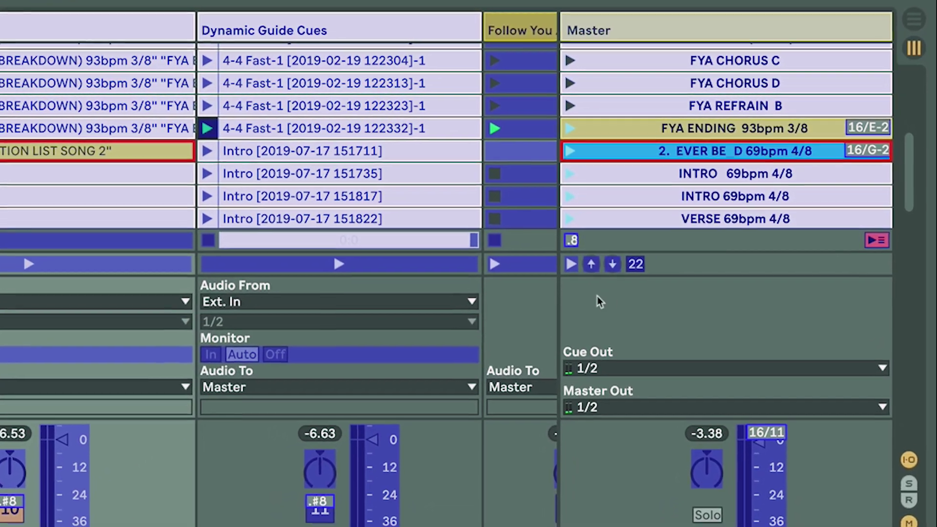
pyautogui.click(599, 244)
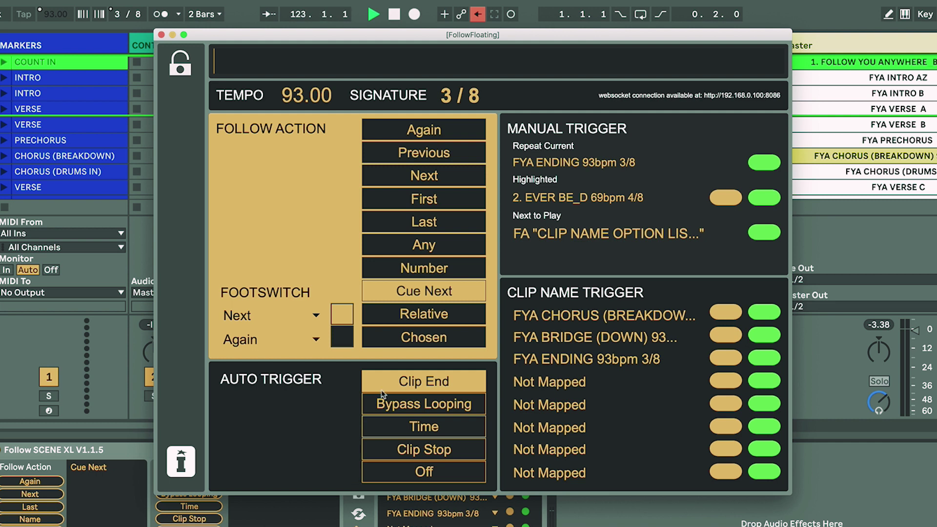
# Step: Cycle the floating window's follow action through Next, Any, Relative, Previous and back to Next
pyautogui.click(463, 177)
pyautogui.click(454, 250)
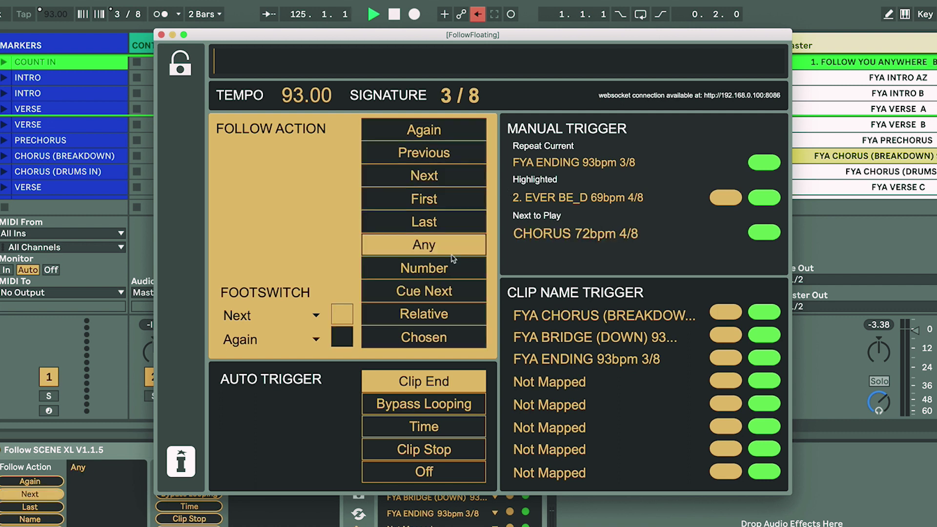
pyautogui.click(448, 316)
pyautogui.click(452, 154)
pyautogui.click(447, 179)
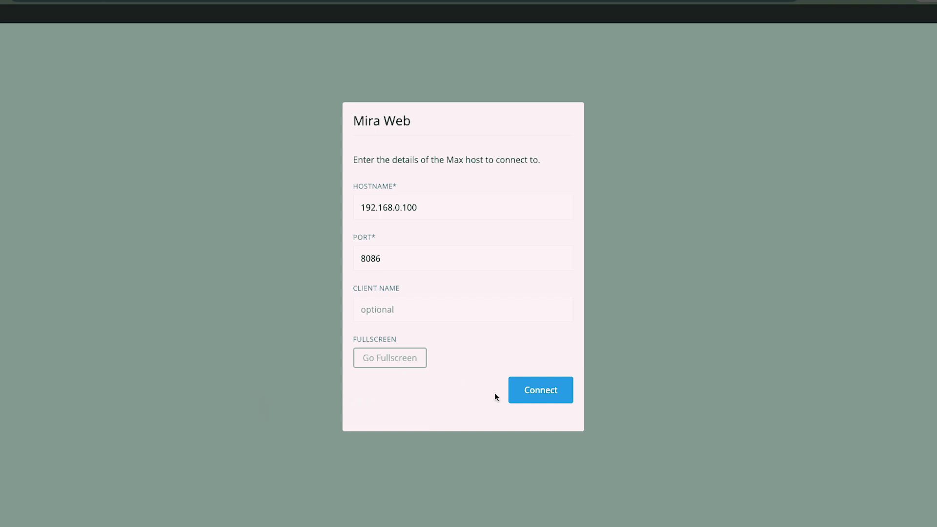
# Step: Connect Mira Web to hostname 192.168.0.100 on port 8086 to mirror the Follow Scene XL panel
pyautogui.click(551, 380)
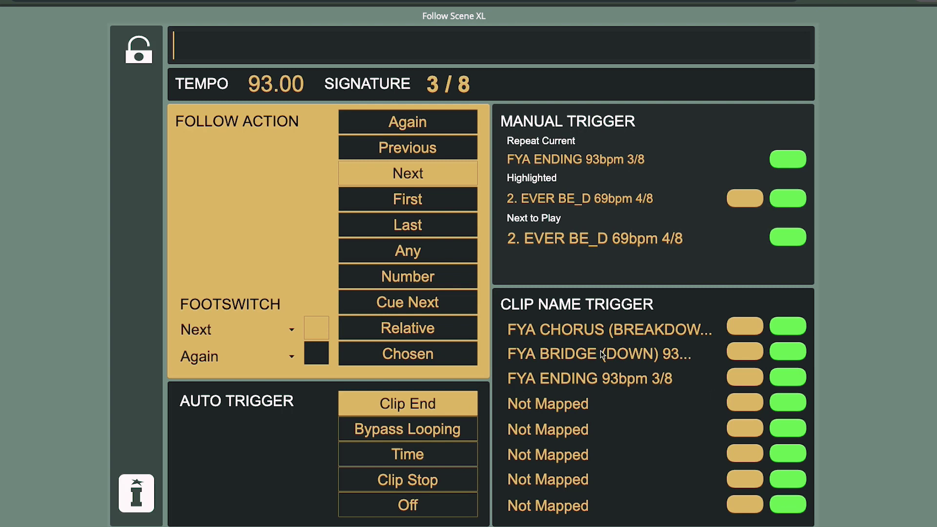
# Step: From Mira Web, cycle the follow action through Last, Any, Next, Number, Chosen, First, ending on Next
pyautogui.click(433, 226)
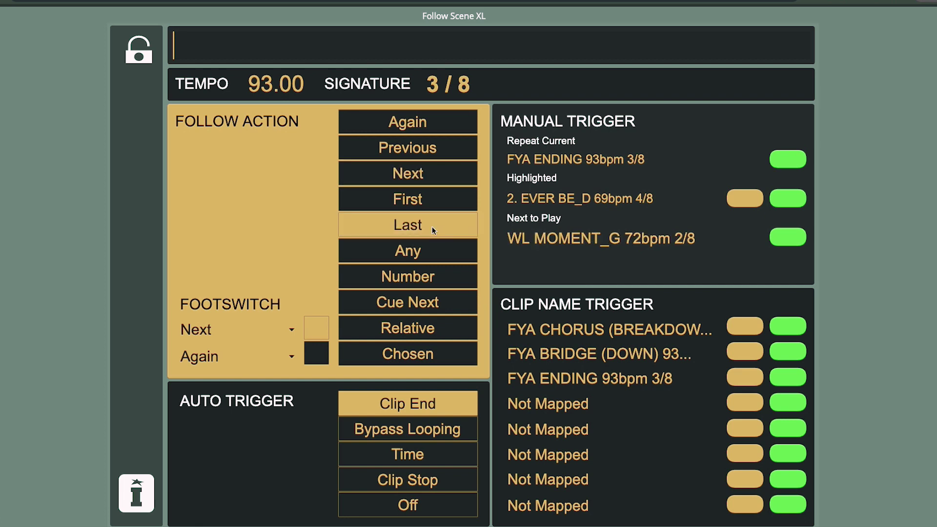
pyautogui.click(428, 260)
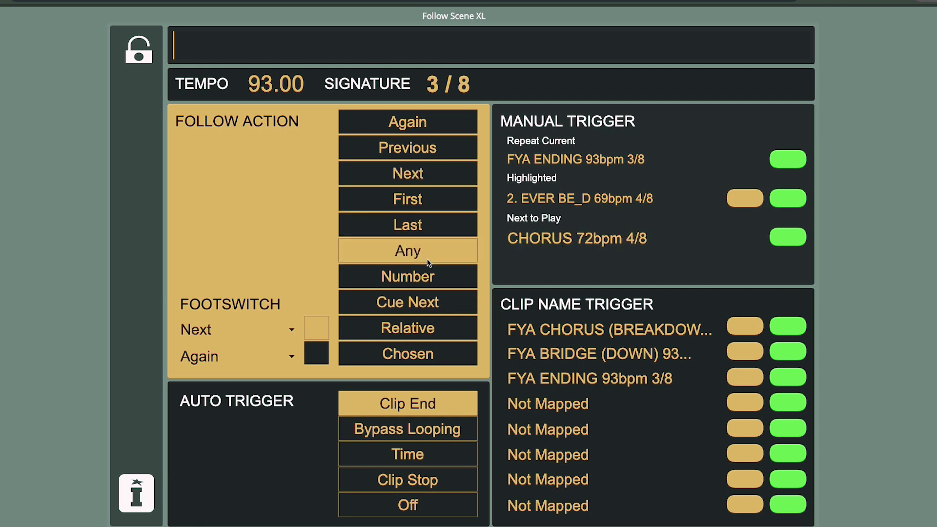
pyautogui.click(392, 164)
pyautogui.click(408, 231)
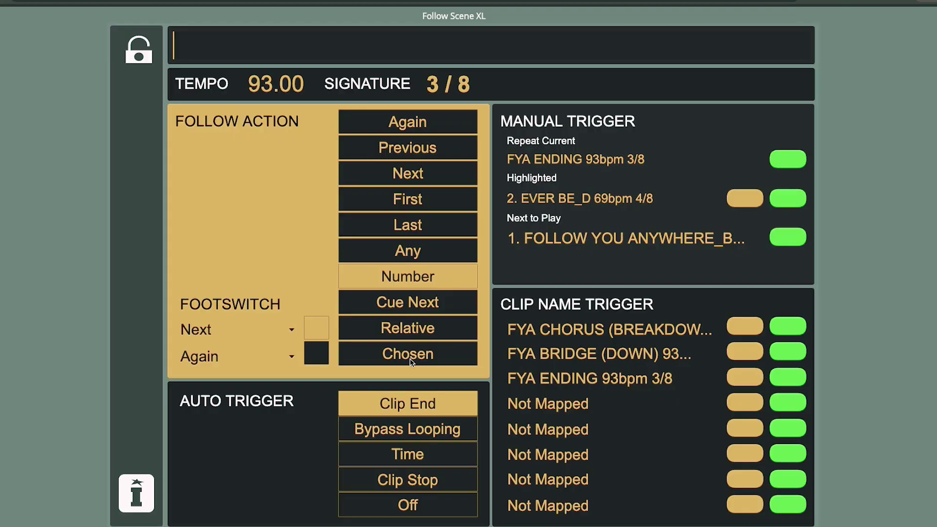
pyautogui.click(410, 357)
pyautogui.click(396, 210)
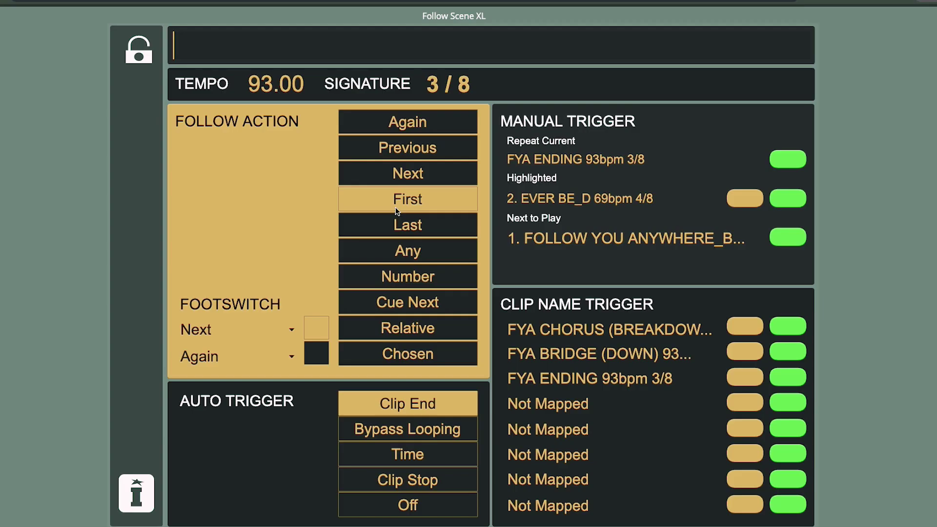
pyautogui.click(395, 174)
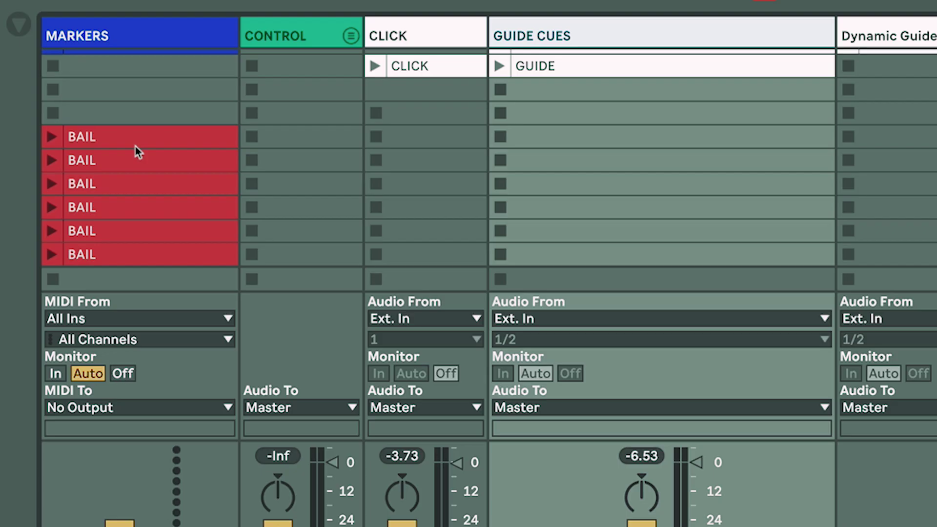
# Step: Select the first red BAIL clip in the MARKERS track in Session view
pyautogui.click(139, 143)
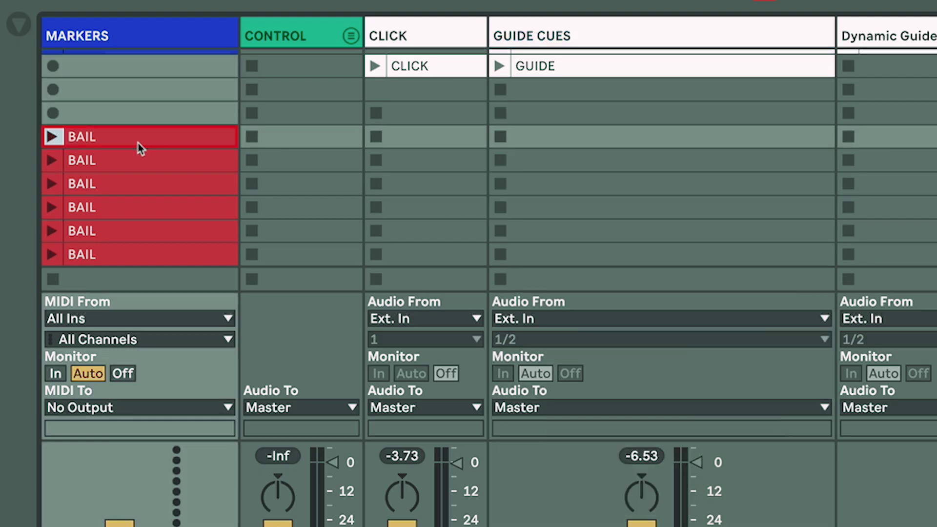